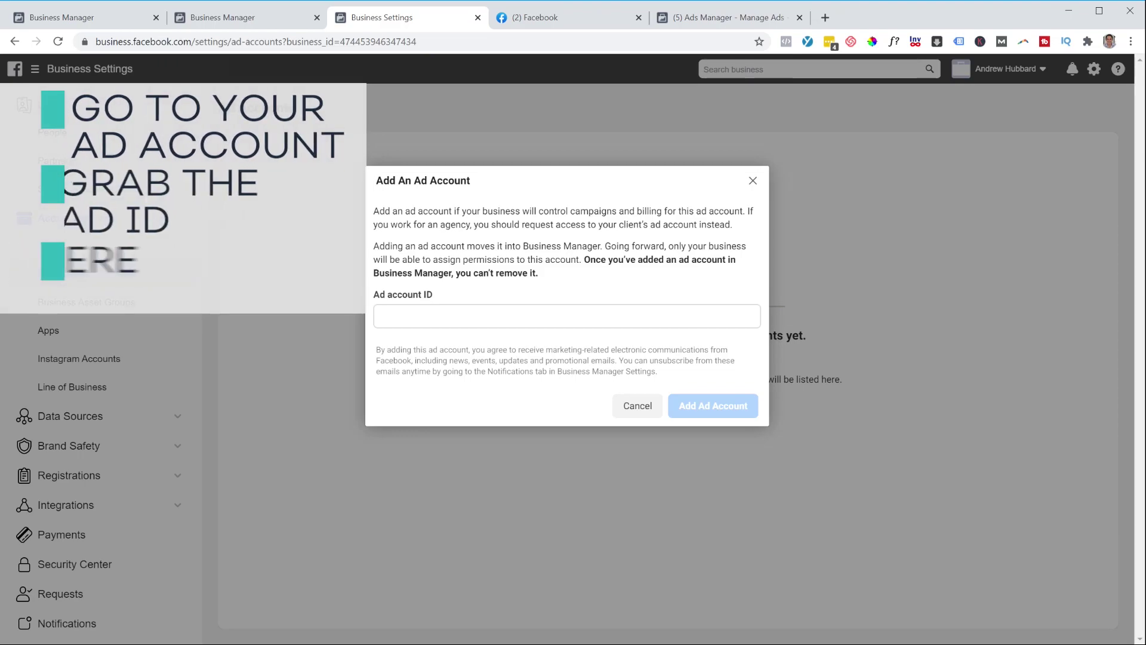
Switch to the Facebook home page, open Ads Manager and copy the ad account ID from the page address
click(567, 316)
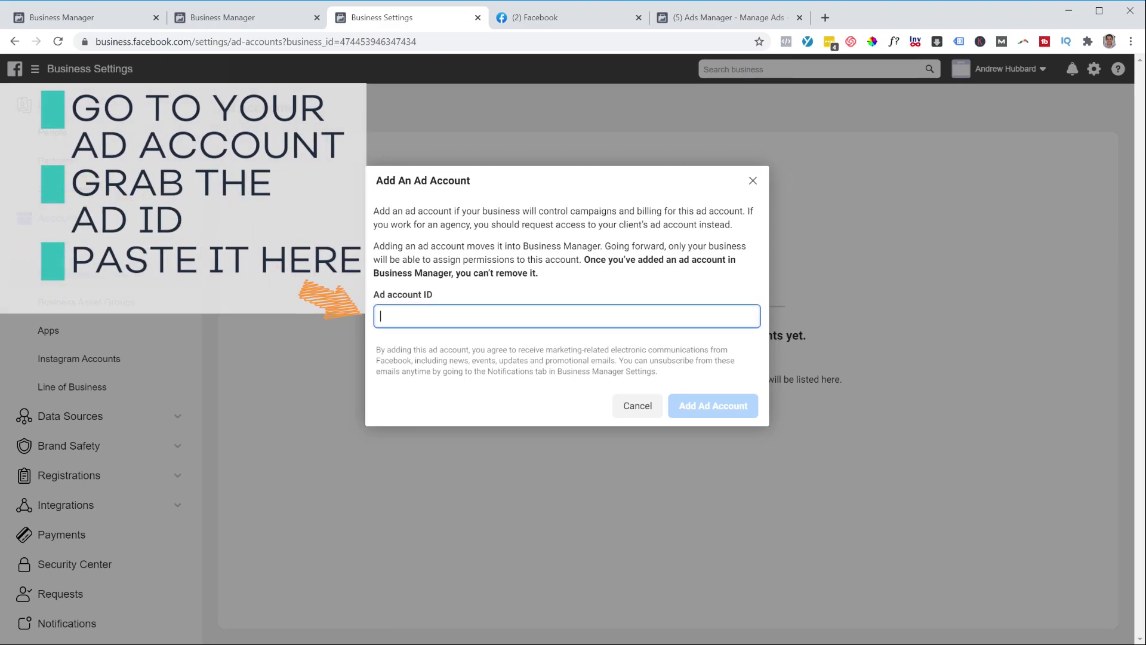
click(567, 17)
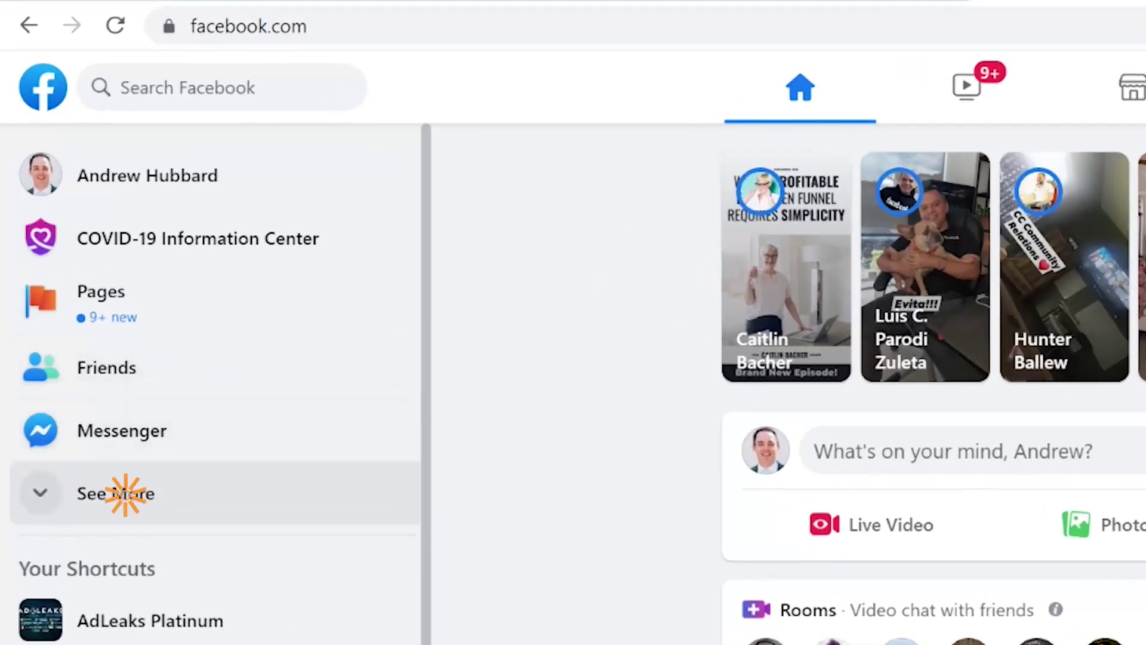
click(109, 459)
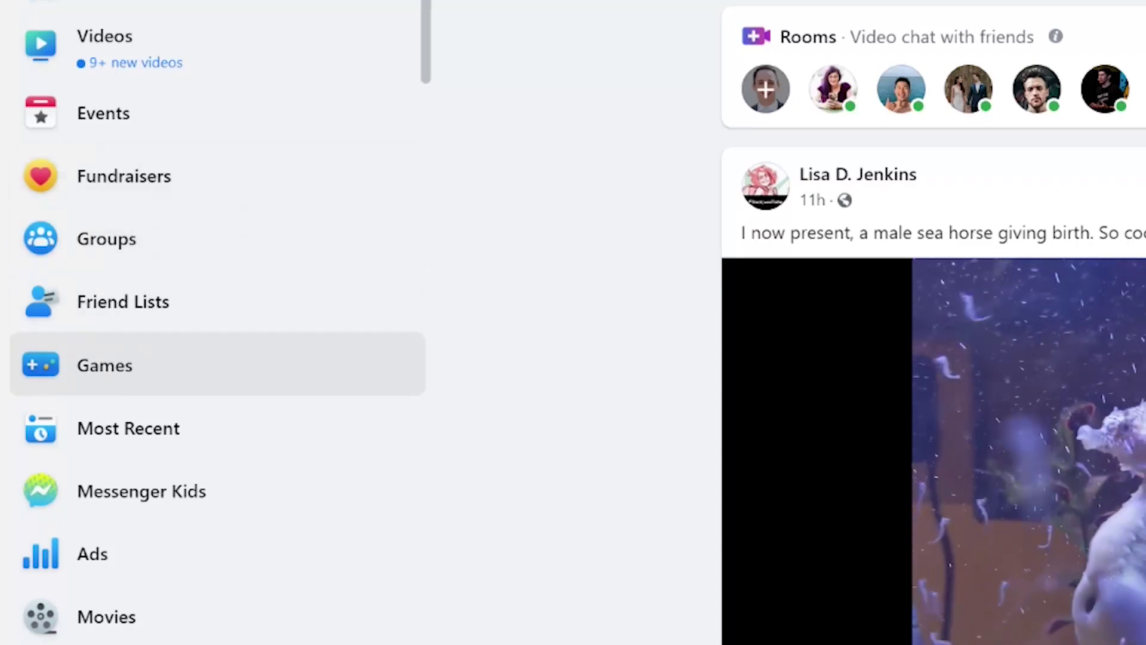
click(115, 553)
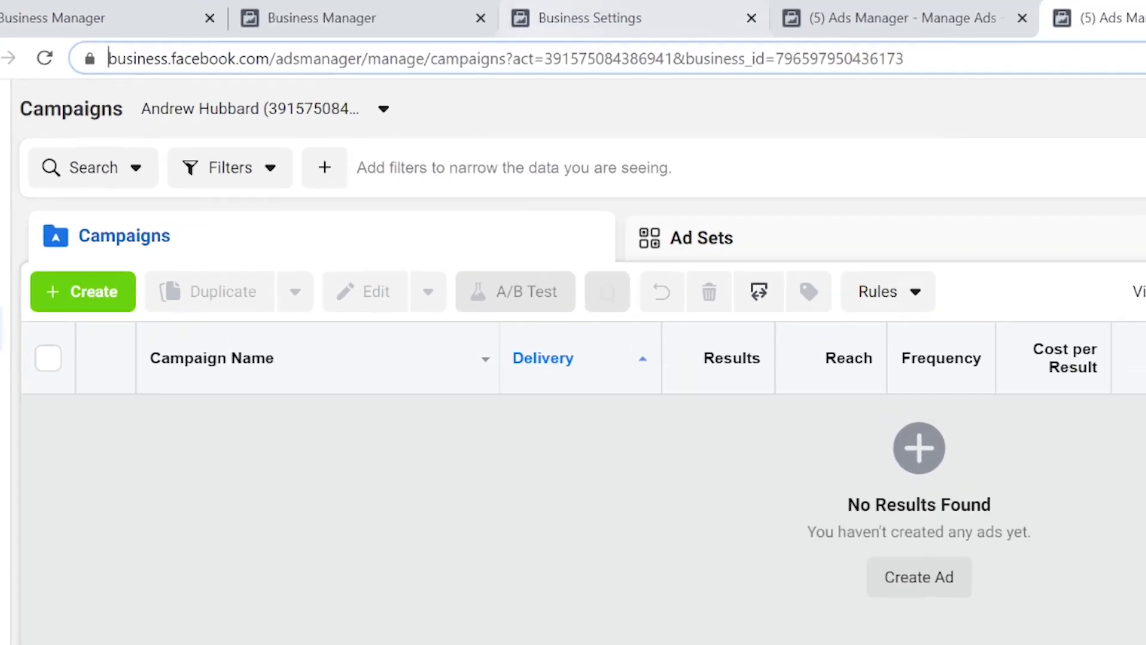
click(371, 42)
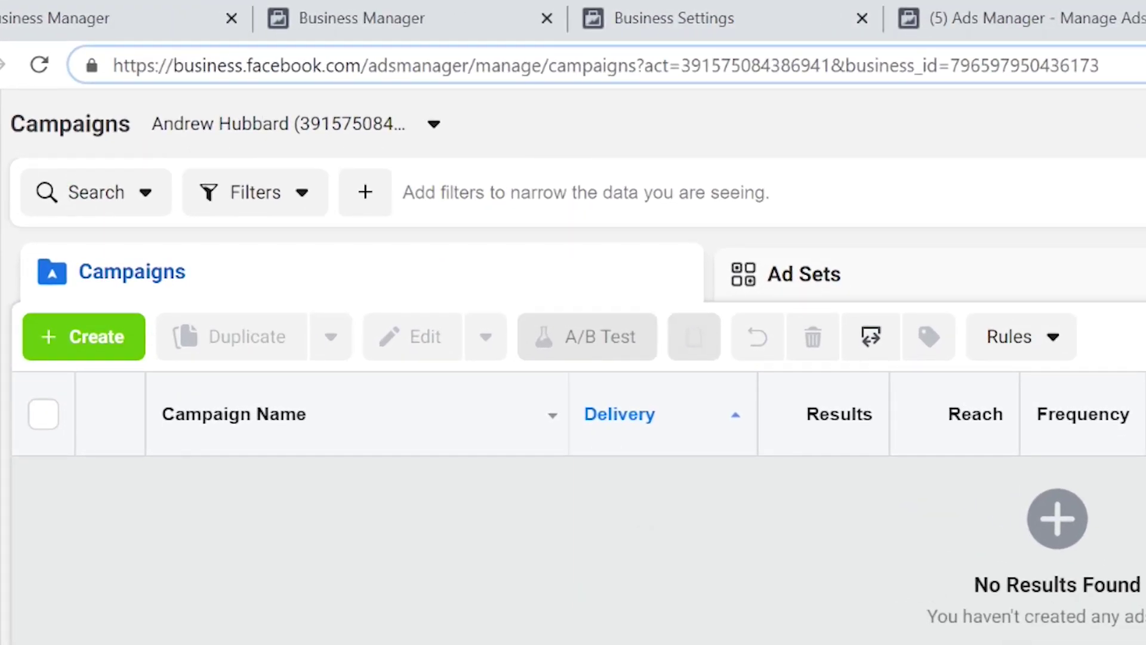
double_click(411, 41)
key(ctrl+c)
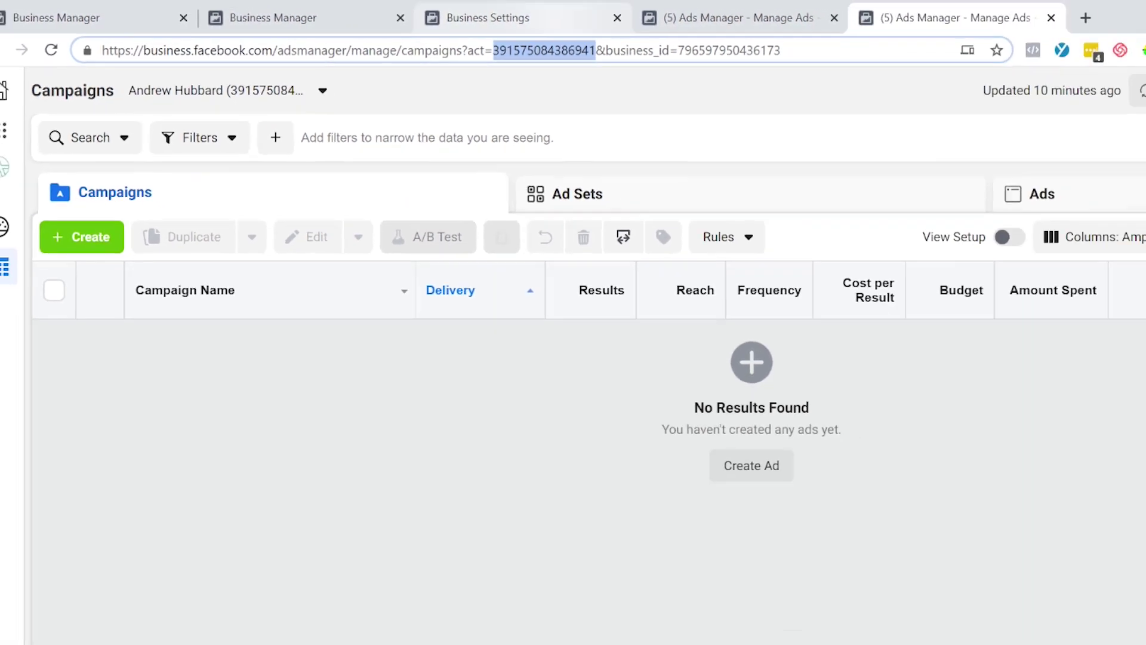
Try adding the existing ad account to Business Manager by pasting its copied account ID
click(729, 19)
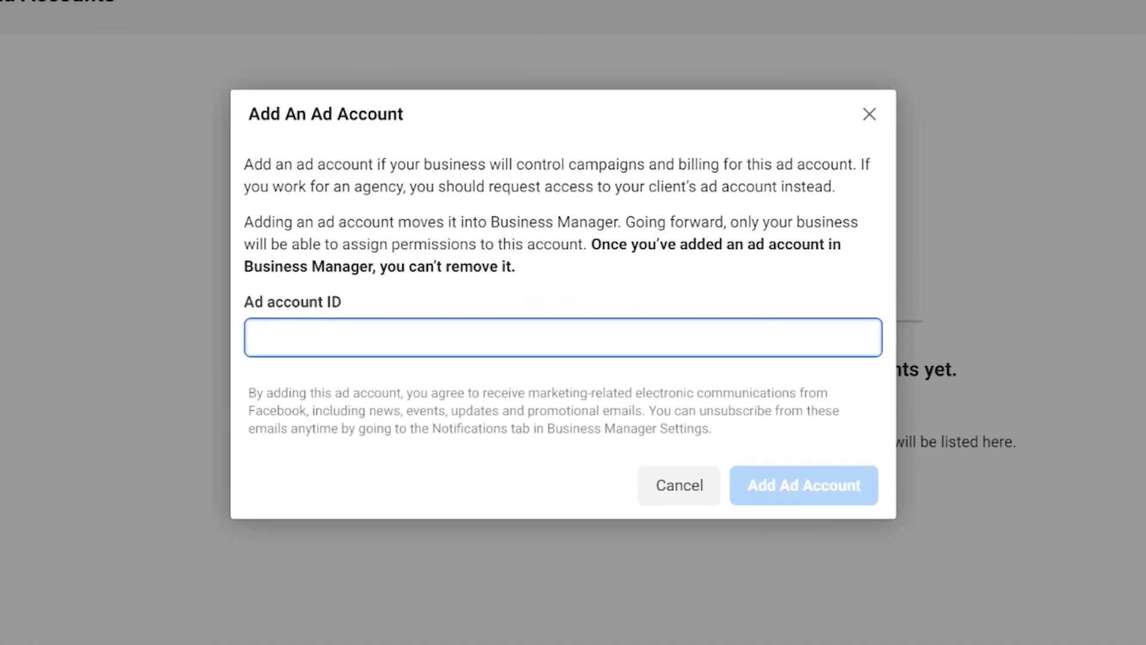
key(ctrl+v)
click(717, 405)
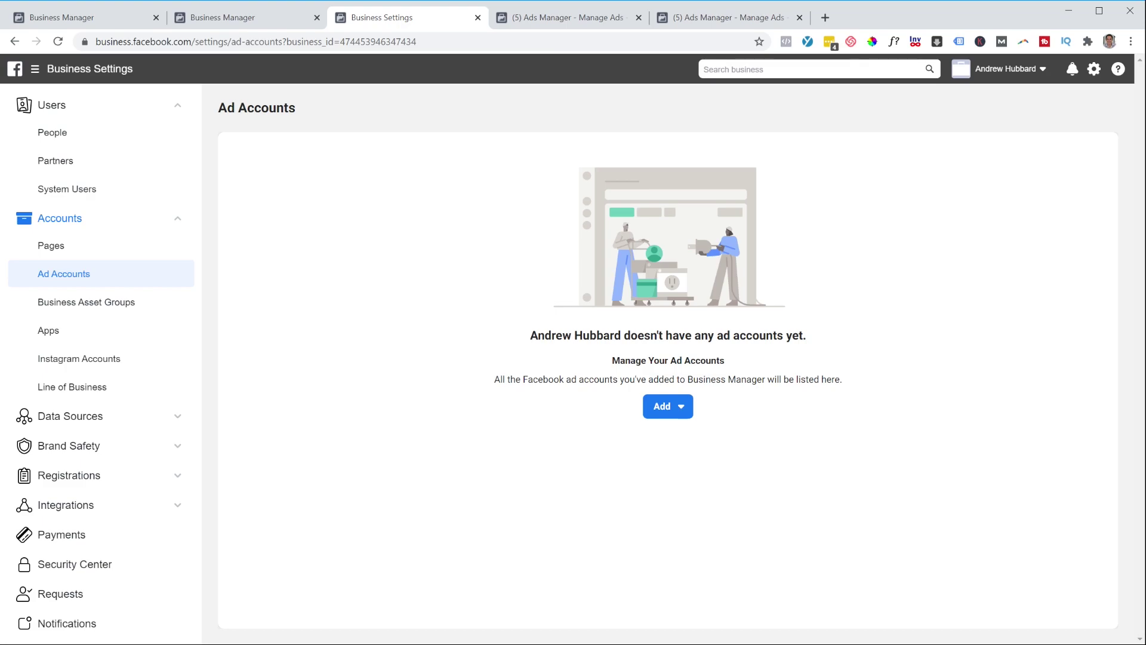
Start creating a new ad account and name it with the owner's first name in possessive form followed by "Example Account"
click(668, 406)
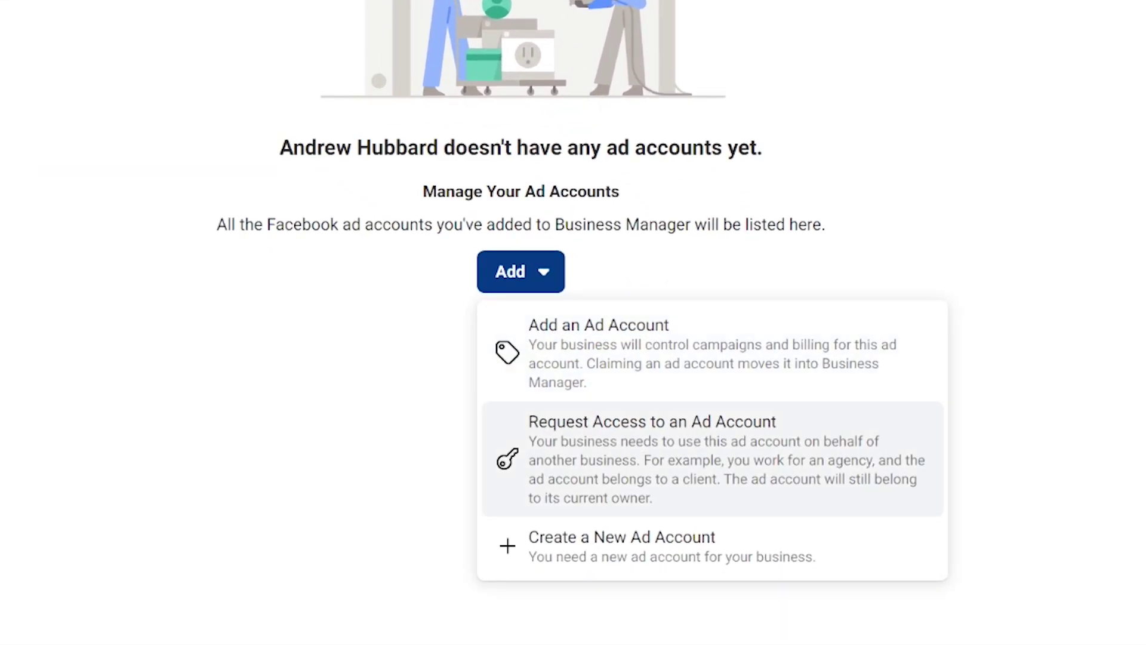
click(704, 547)
click(564, 180)
text(Andrew's Exa)
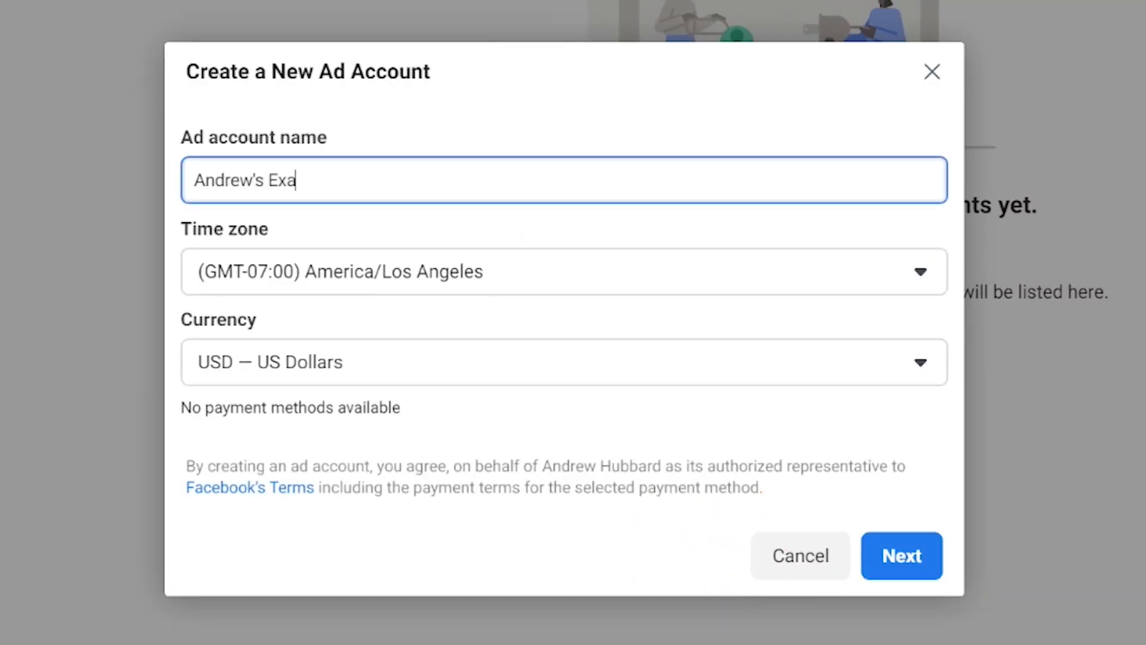
text(mple Account)
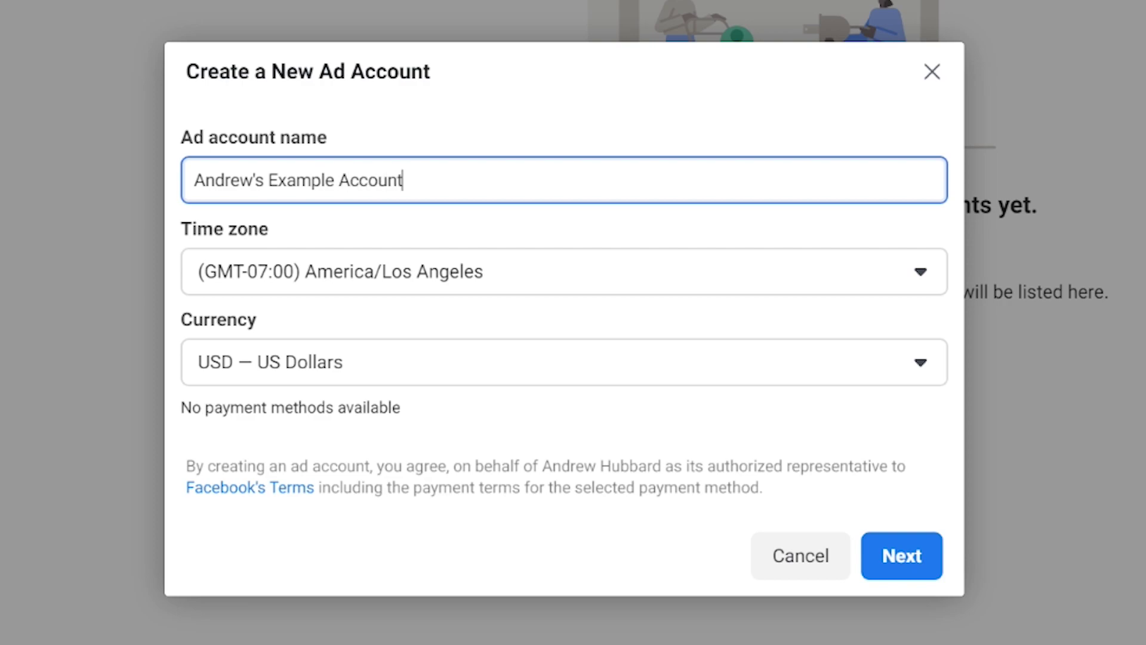
Set the new ad account's time zone to (GMT+10:00) Australia/Sydney, choose its currency and proceed
click(550, 267)
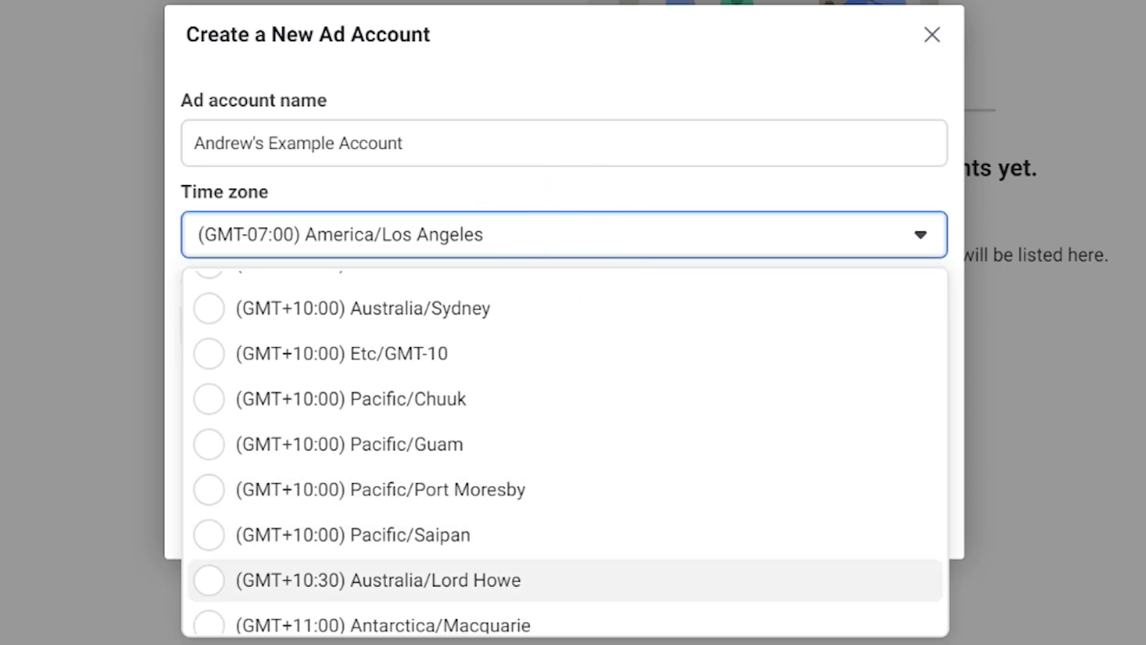
scroll(561, 483, down, 2)
scroll(561, 444, up, 5)
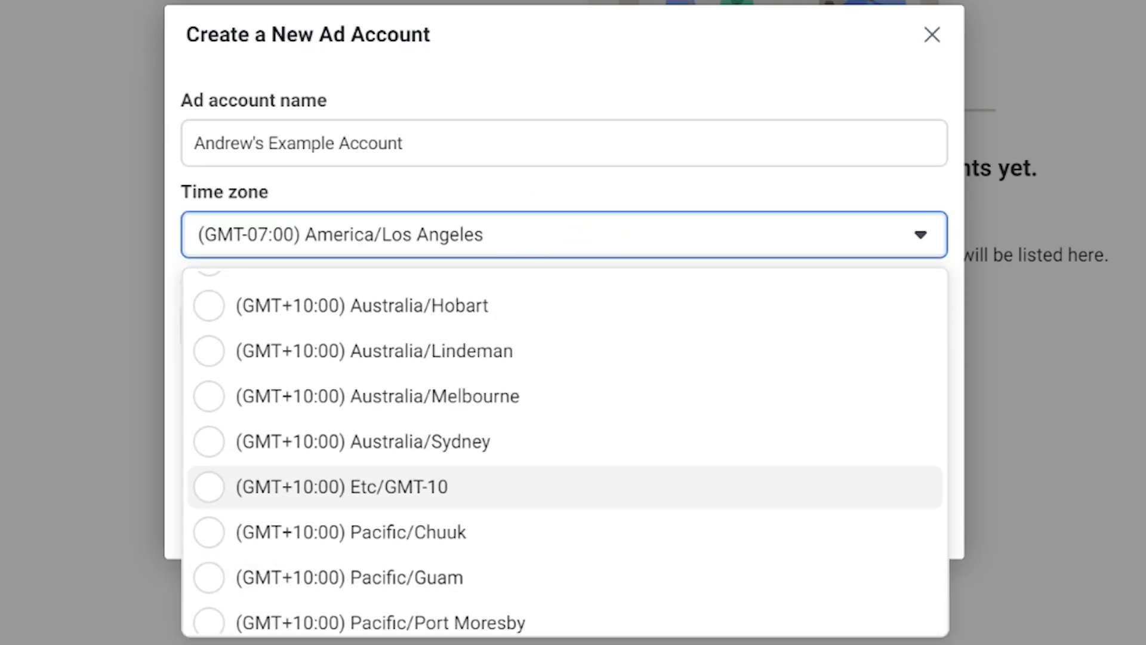
click(363, 441)
click(541, 325)
click(333, 483)
click(905, 518)
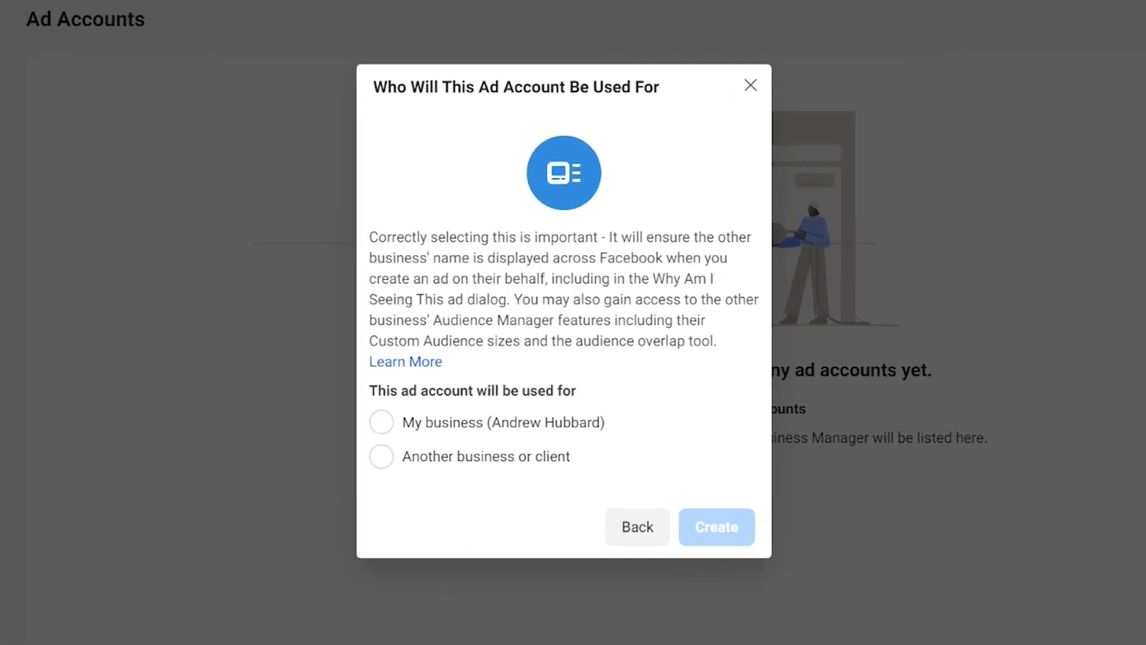
Specify that the ad account is used for "My business" and create it
drag(373, 406, 524, 405)
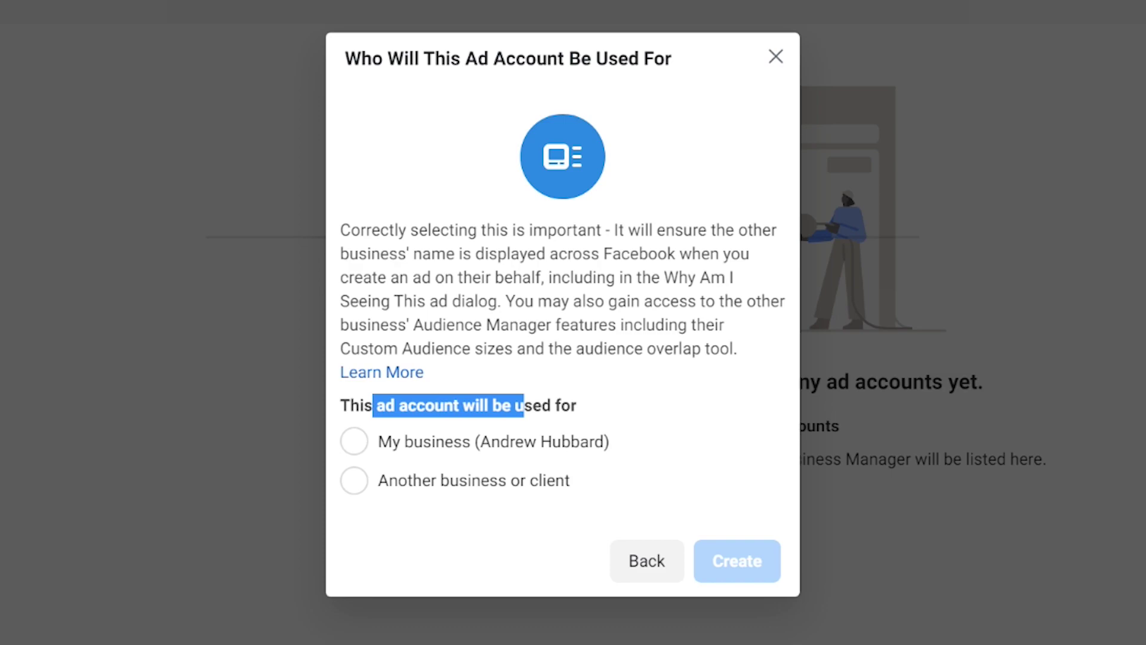
click(354, 441)
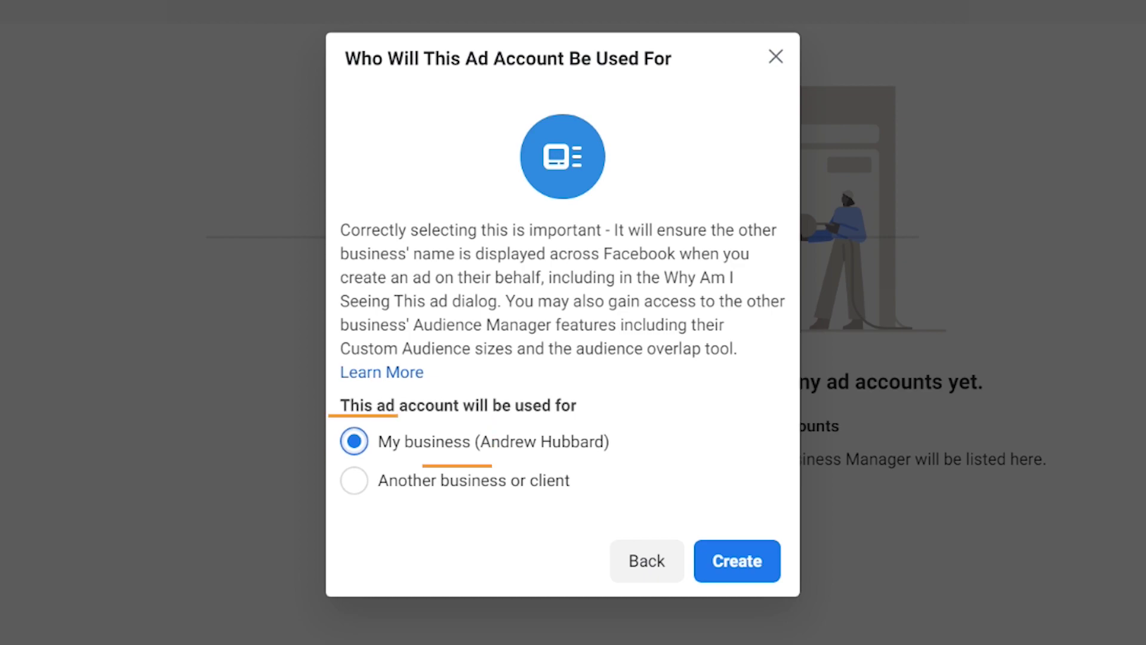
click(737, 561)
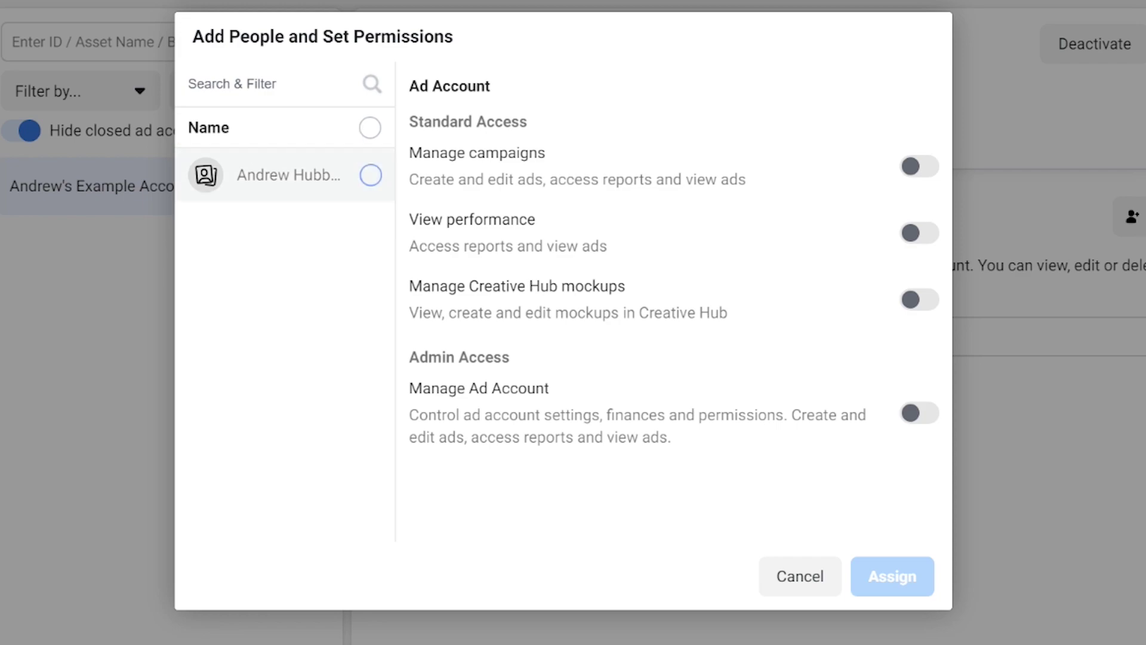
click(370, 127)
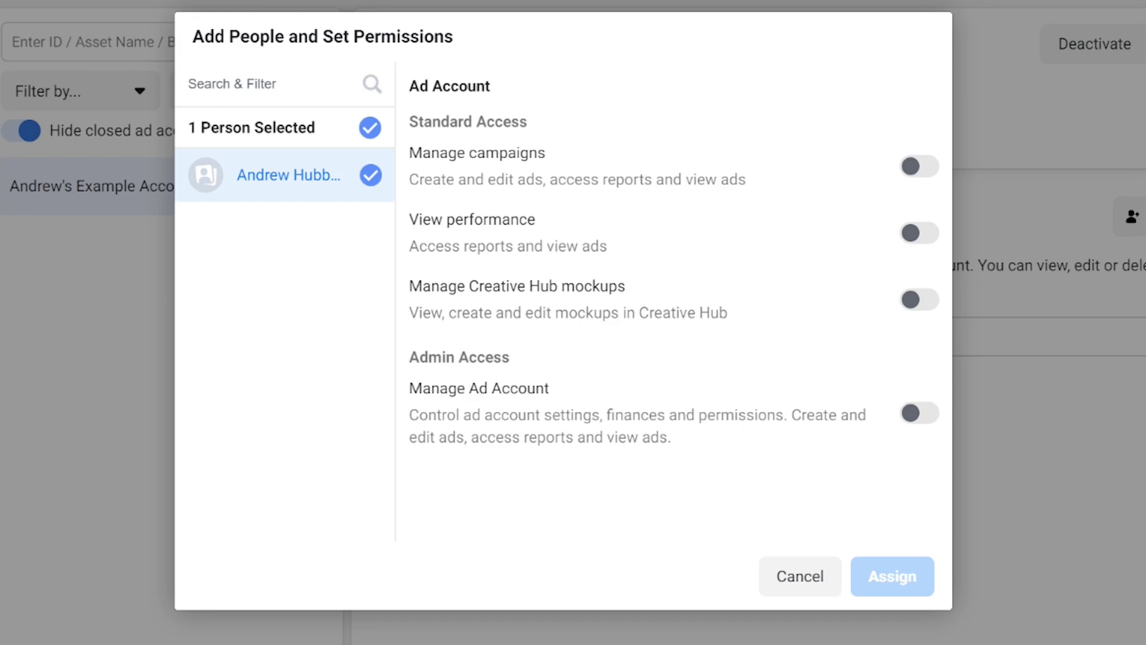
click(798, 576)
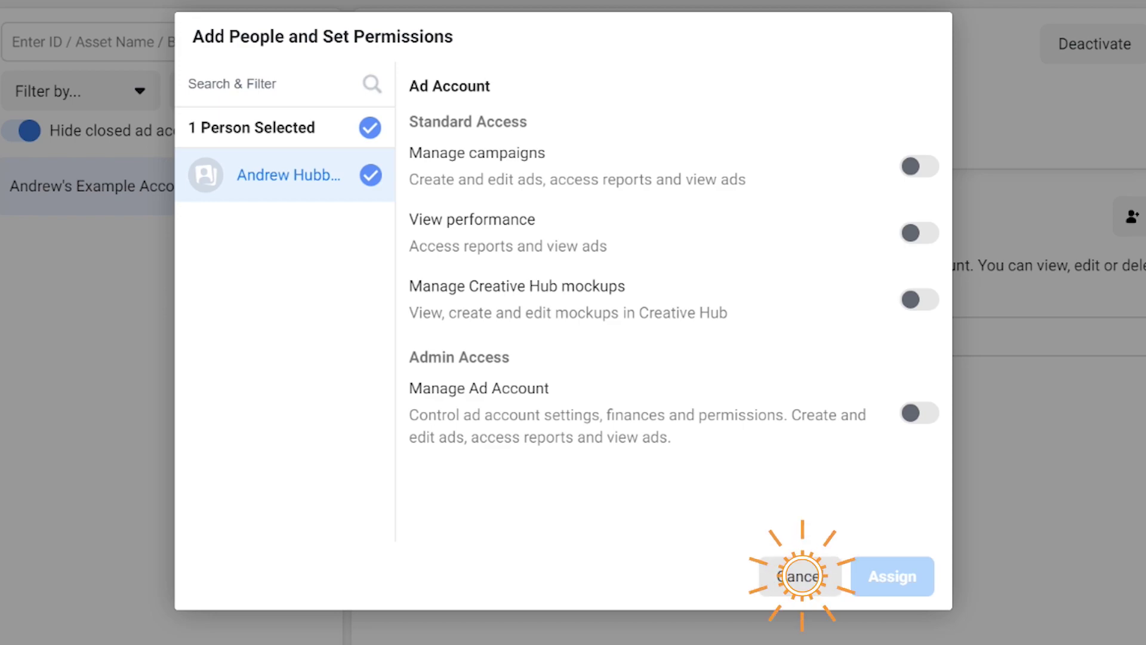
click(563, 251)
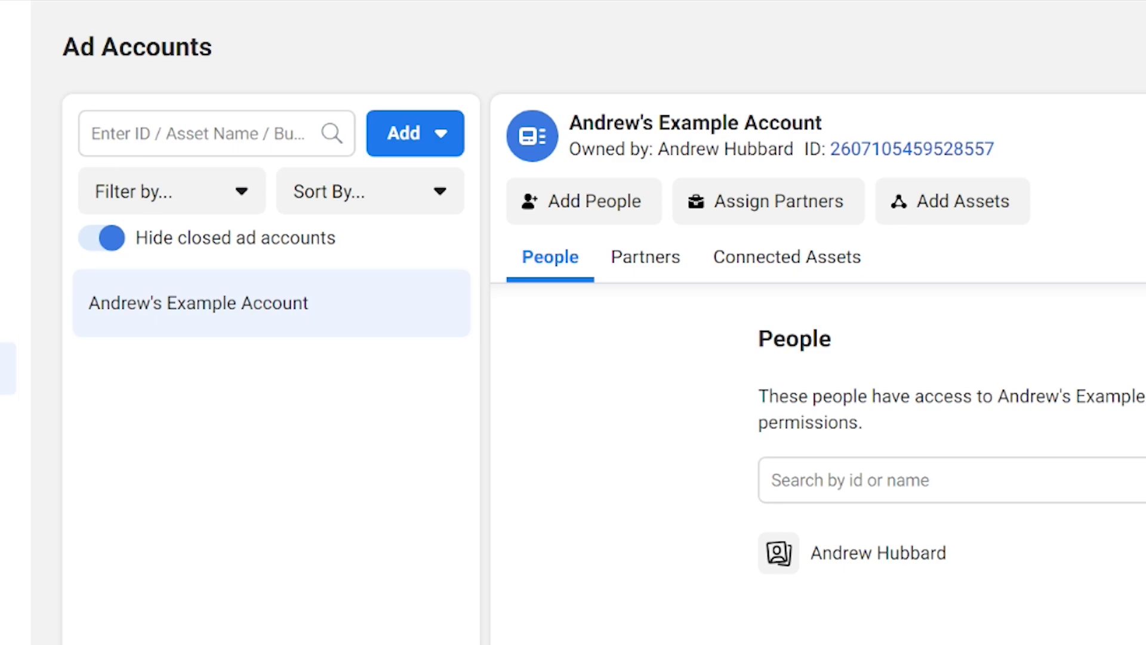
Add the listed person to the new ad account with Manage Ad Account admin access and assign the permissions
click(256, 302)
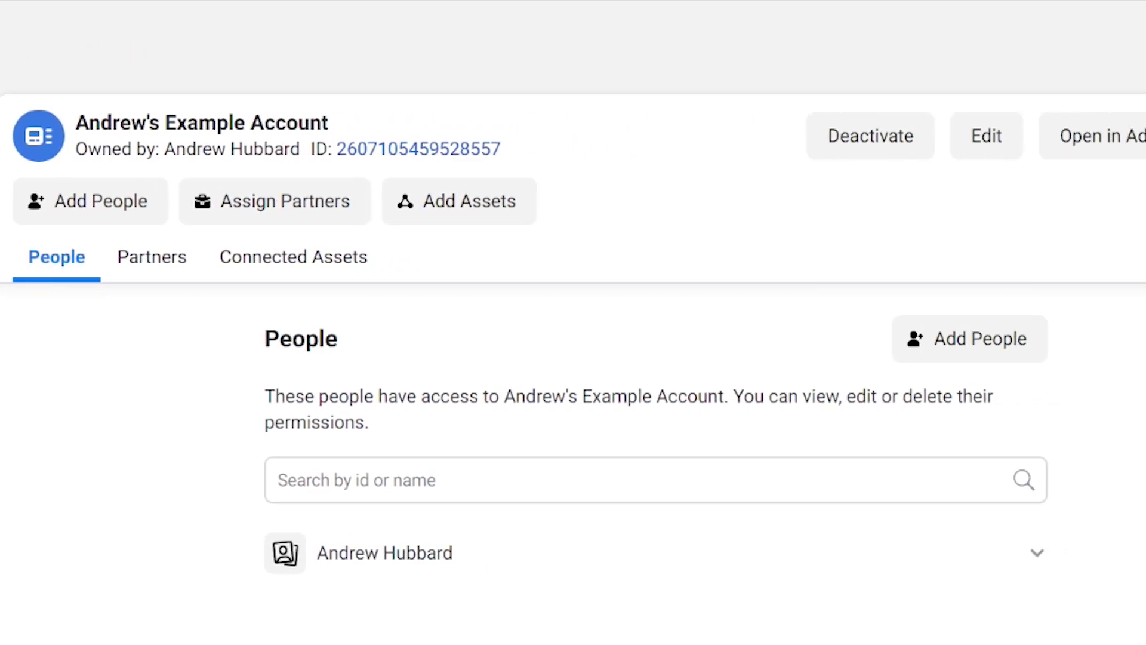
drag(264, 339, 370, 423)
click(418, 431)
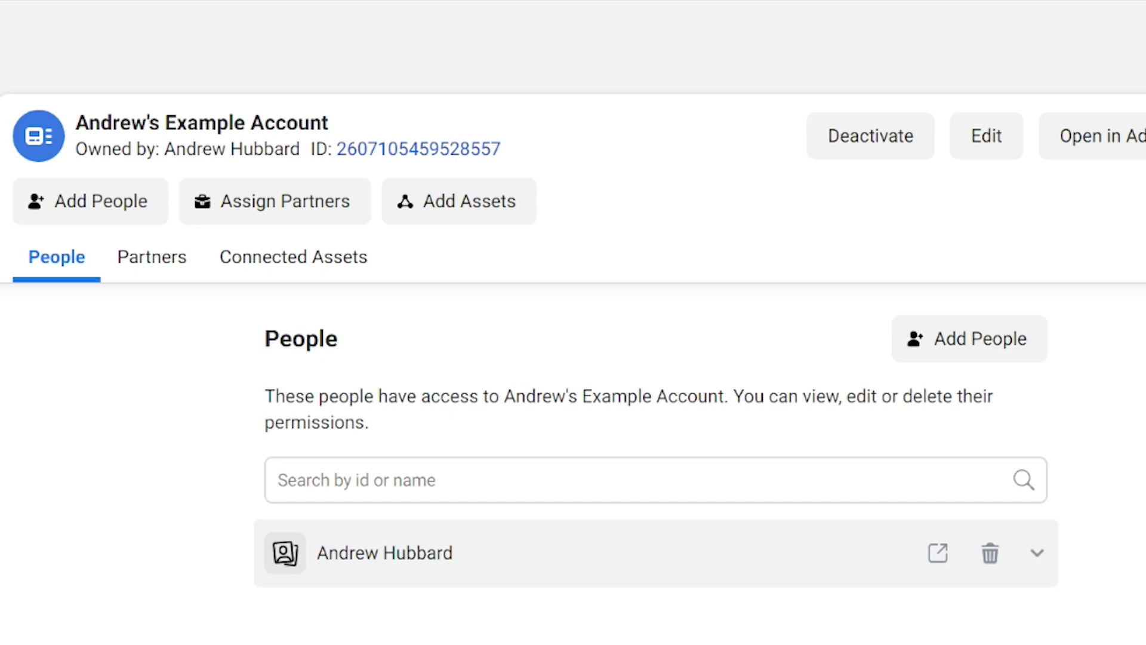
click(985, 338)
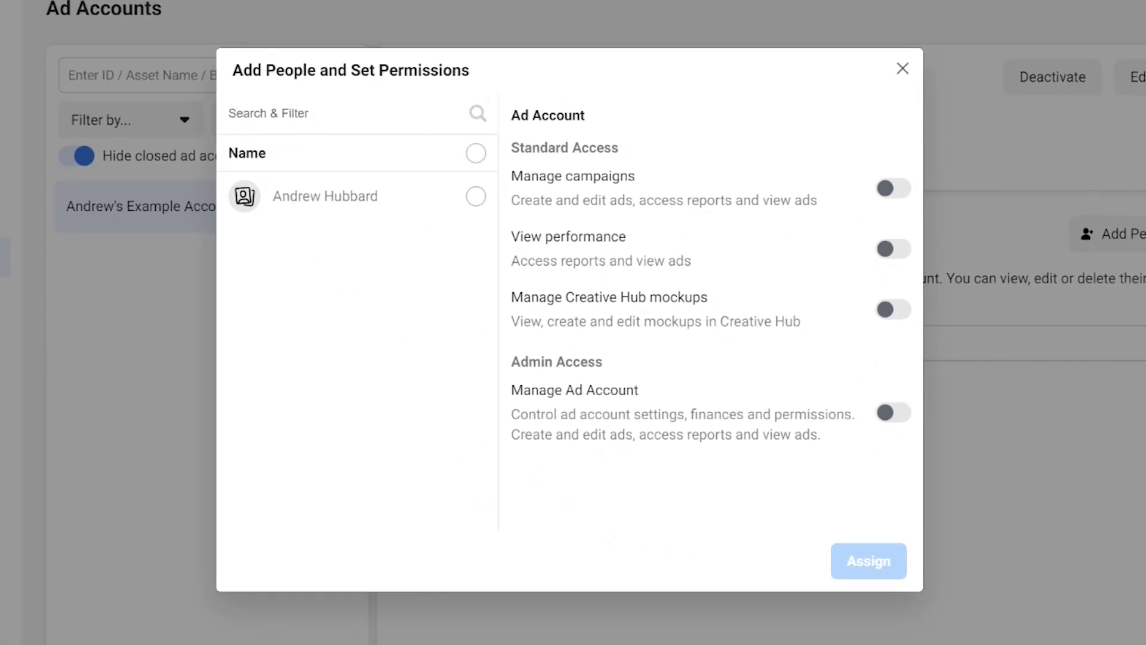
click(476, 153)
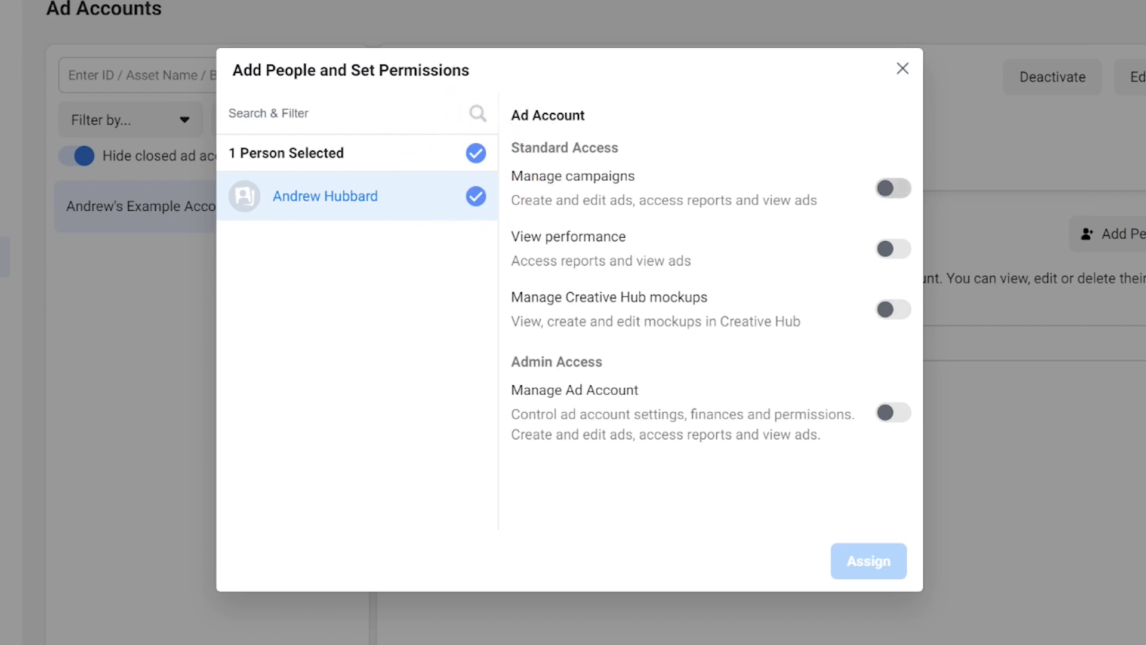
click(894, 413)
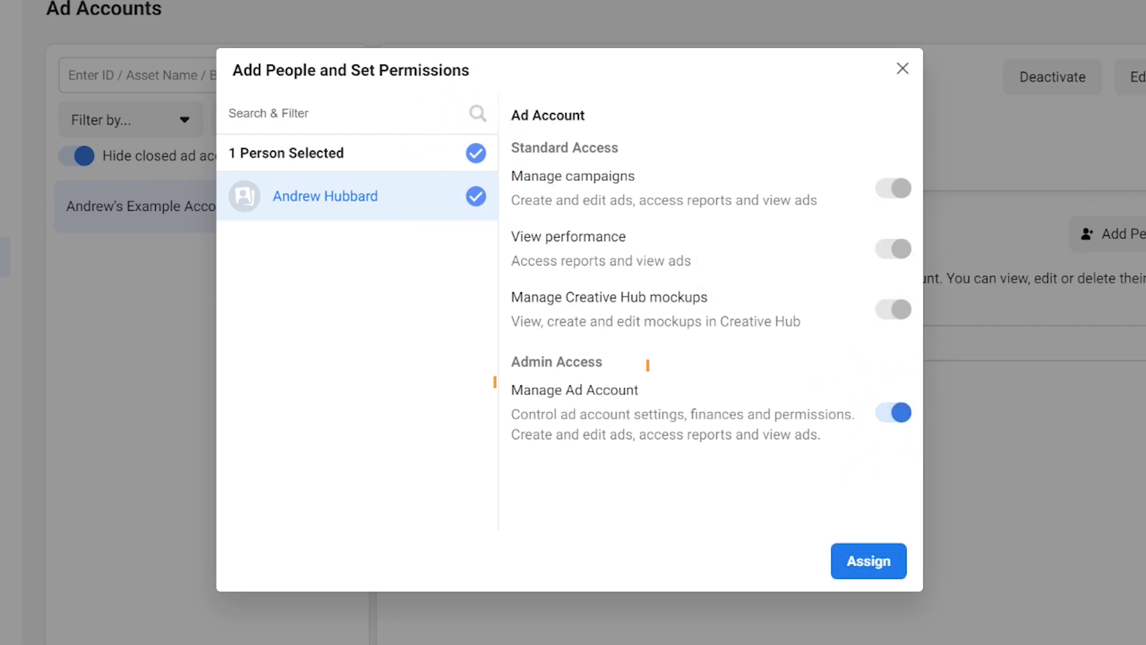
drag(511, 362, 667, 434)
click(868, 561)
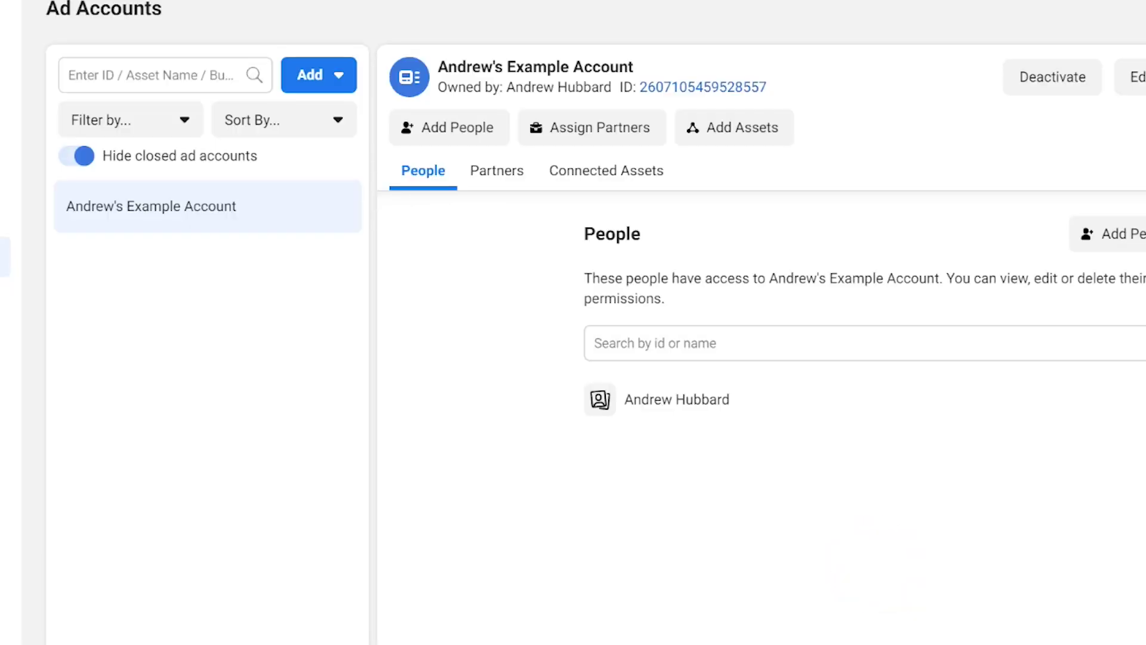
Review the assigned person's ad account permissions, and view the options for adding people without assigning anyone
click(914, 240)
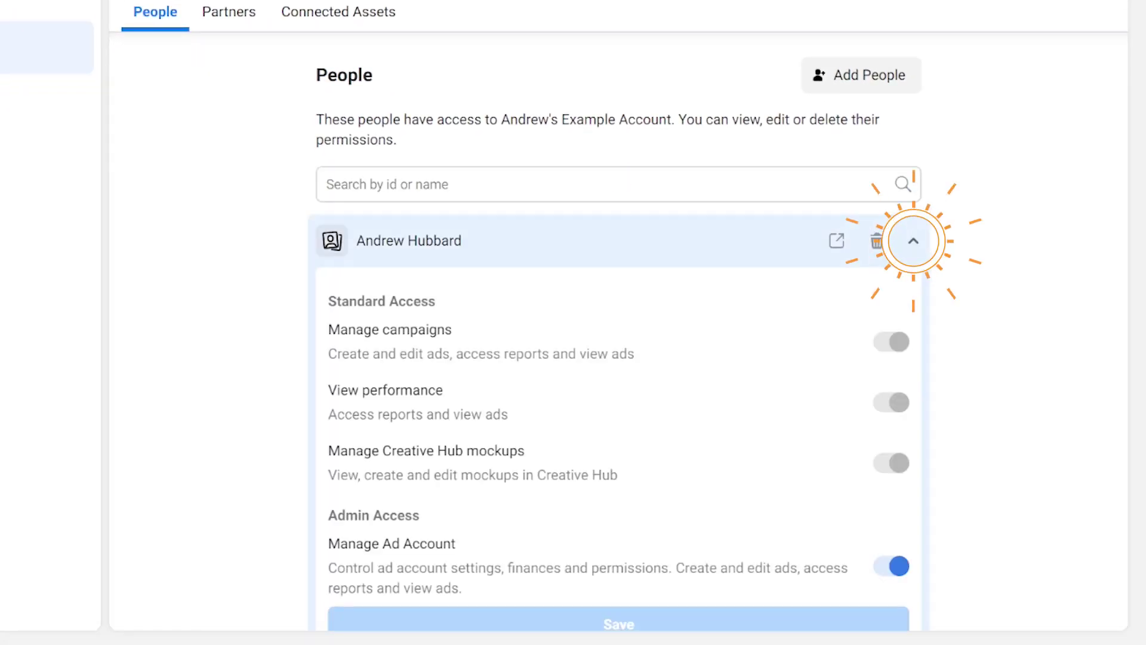
scroll(619, 359, down, 1)
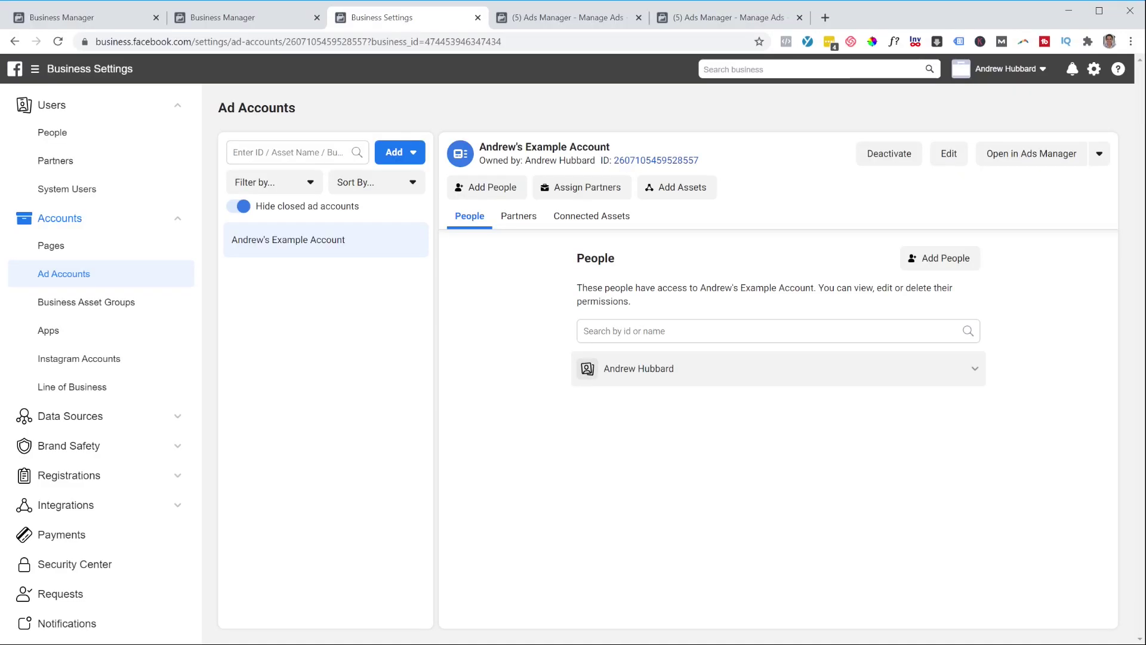
click(861, 43)
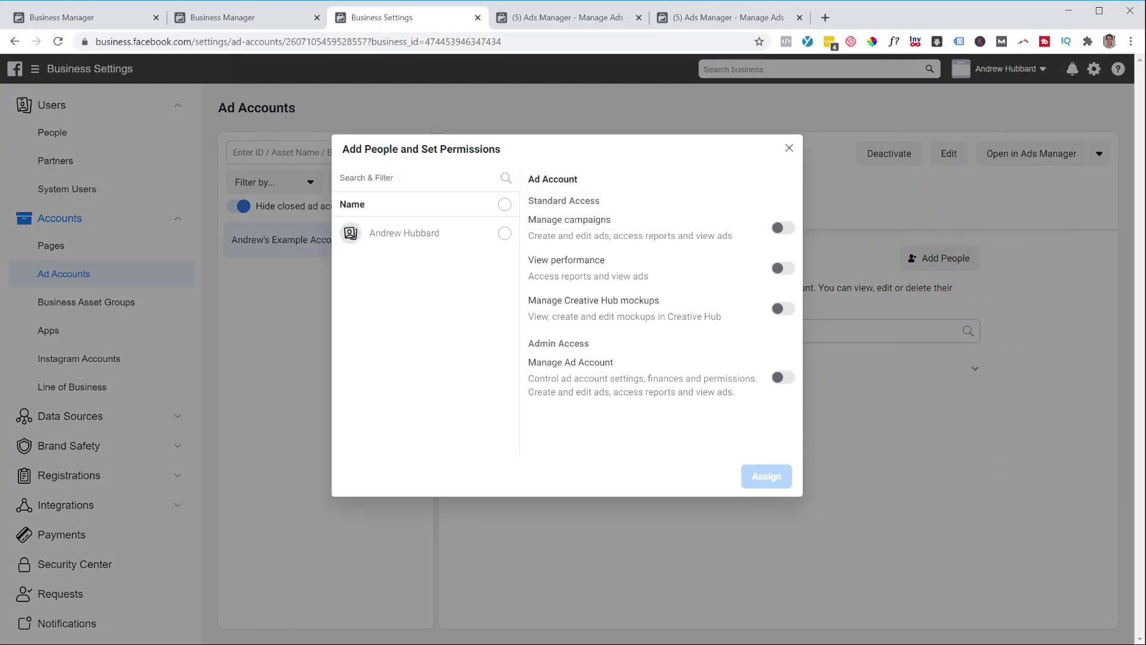
key(Escape)
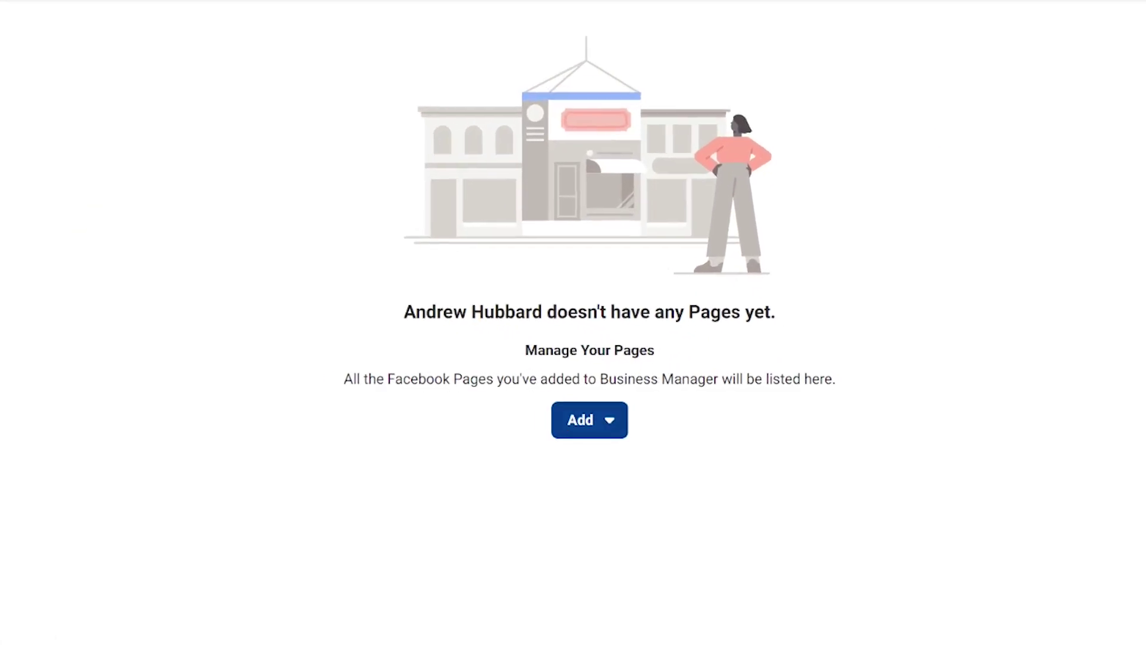
Add the Facebook Page the business already owns, finding it by name, together with its linked Instagram business profile
click(662, 406)
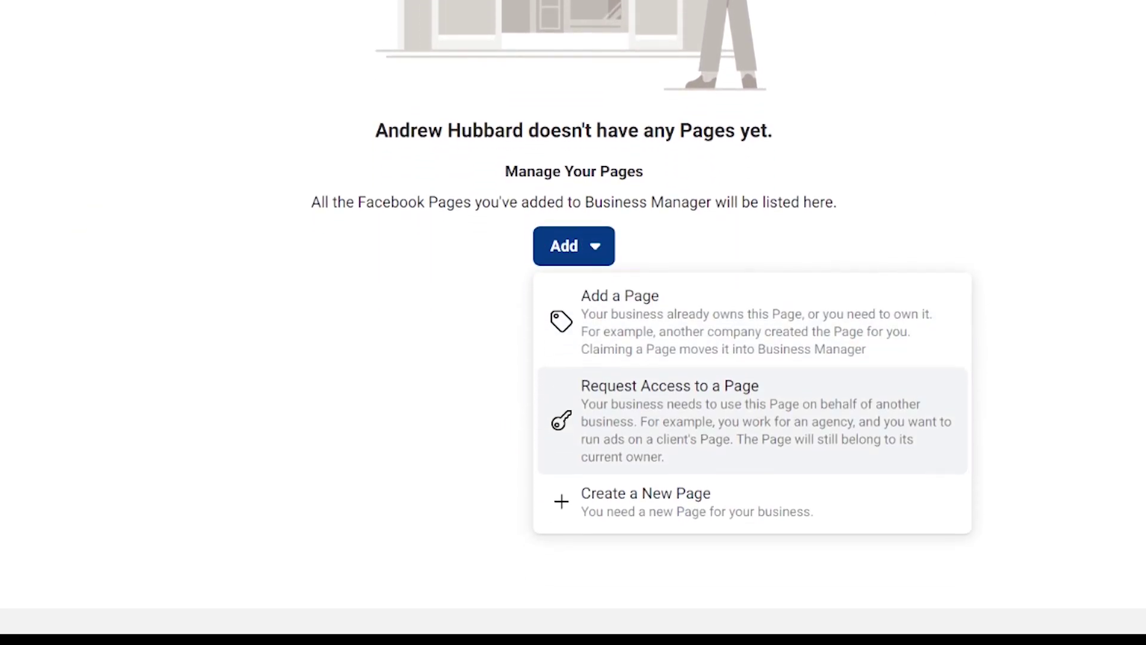
click(676, 316)
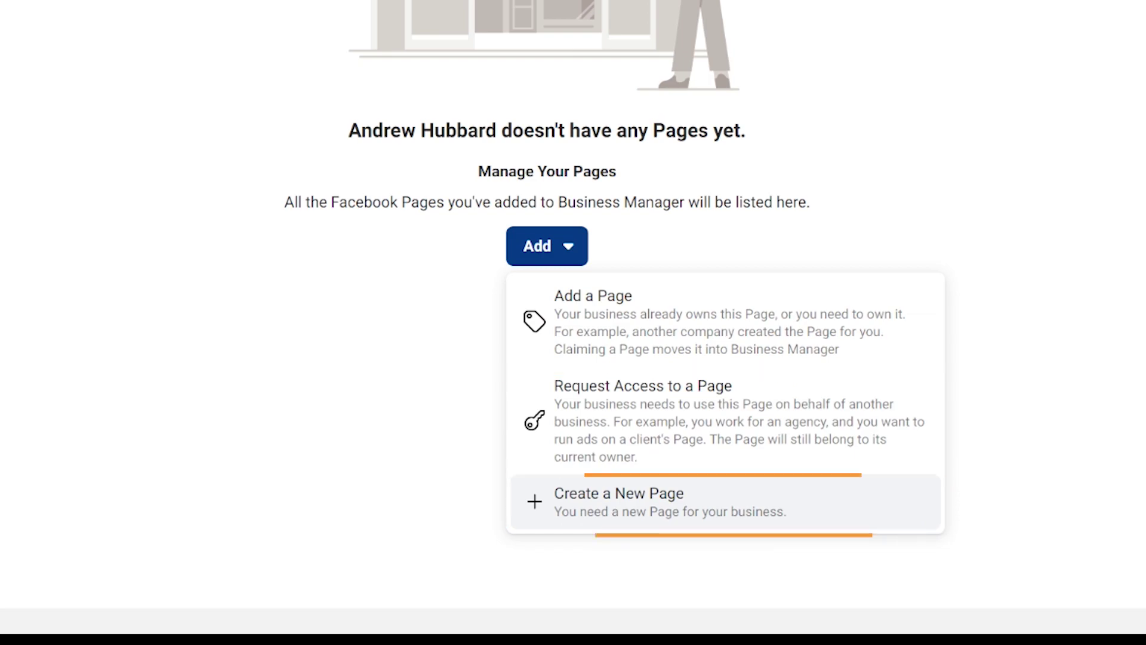
click(678, 326)
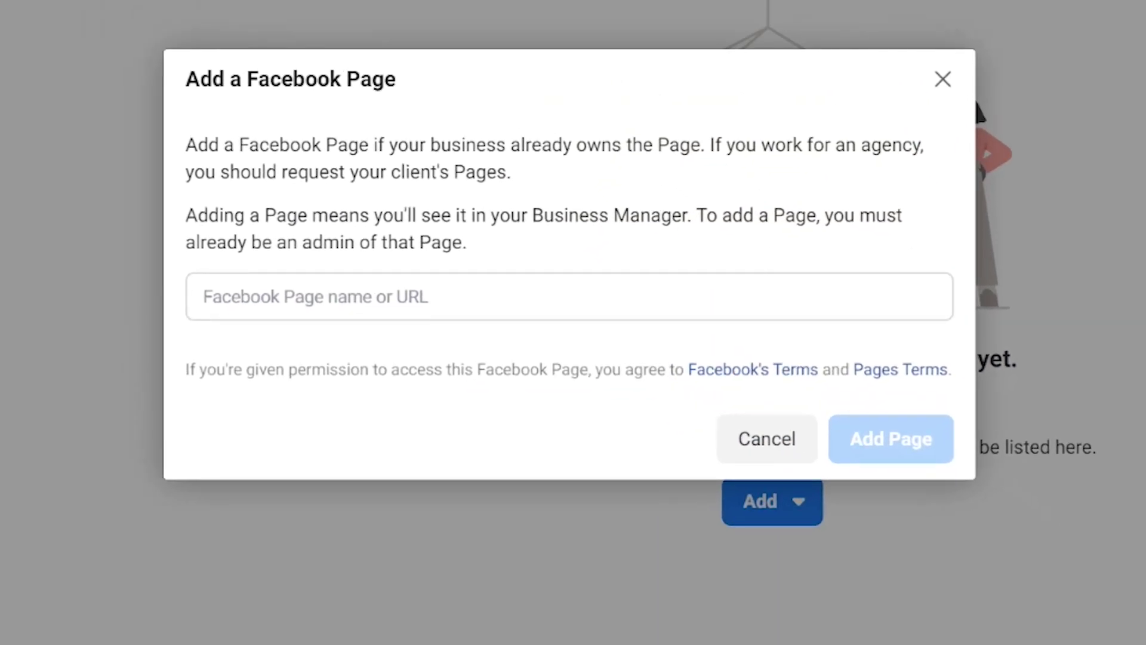
click(315, 297)
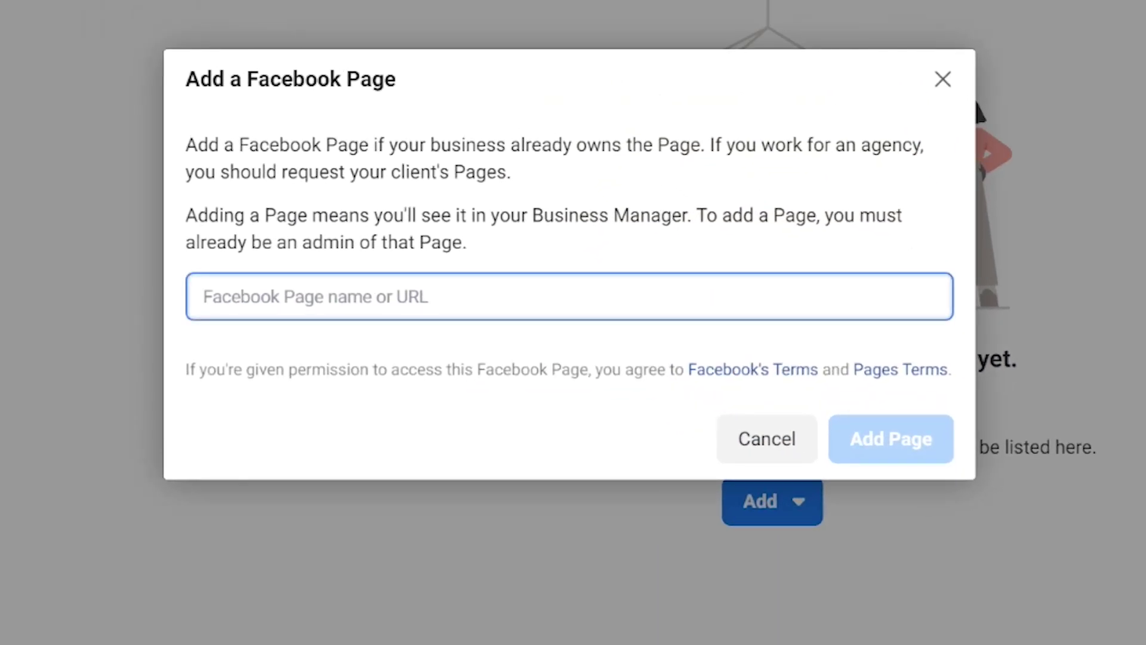
text(Andrew)
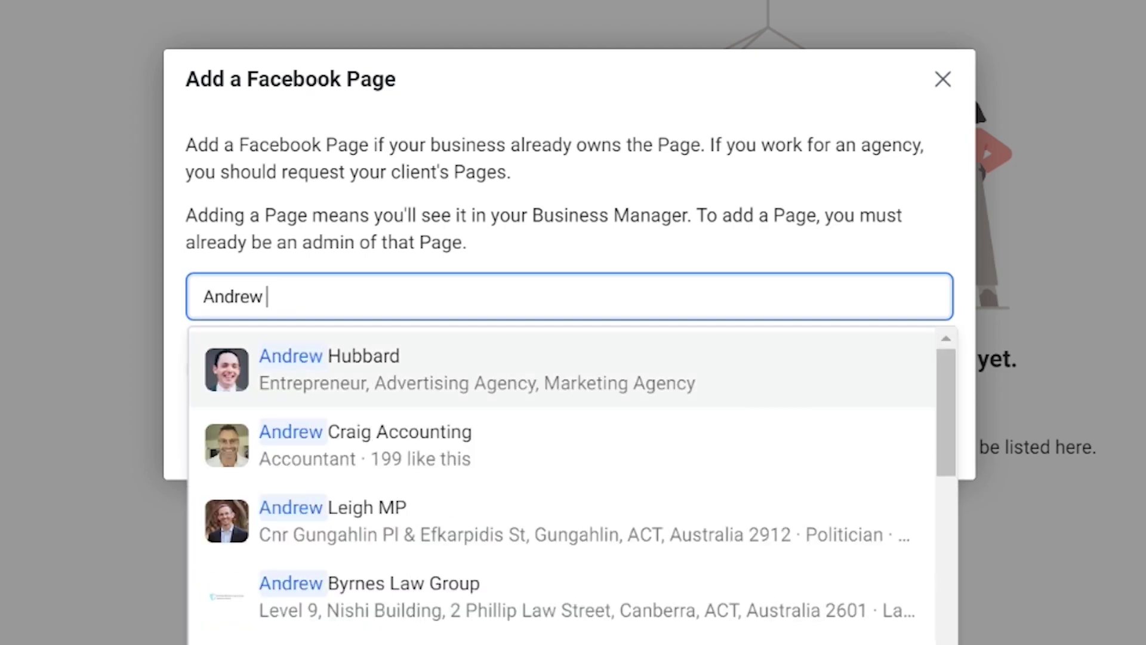
click(561, 369)
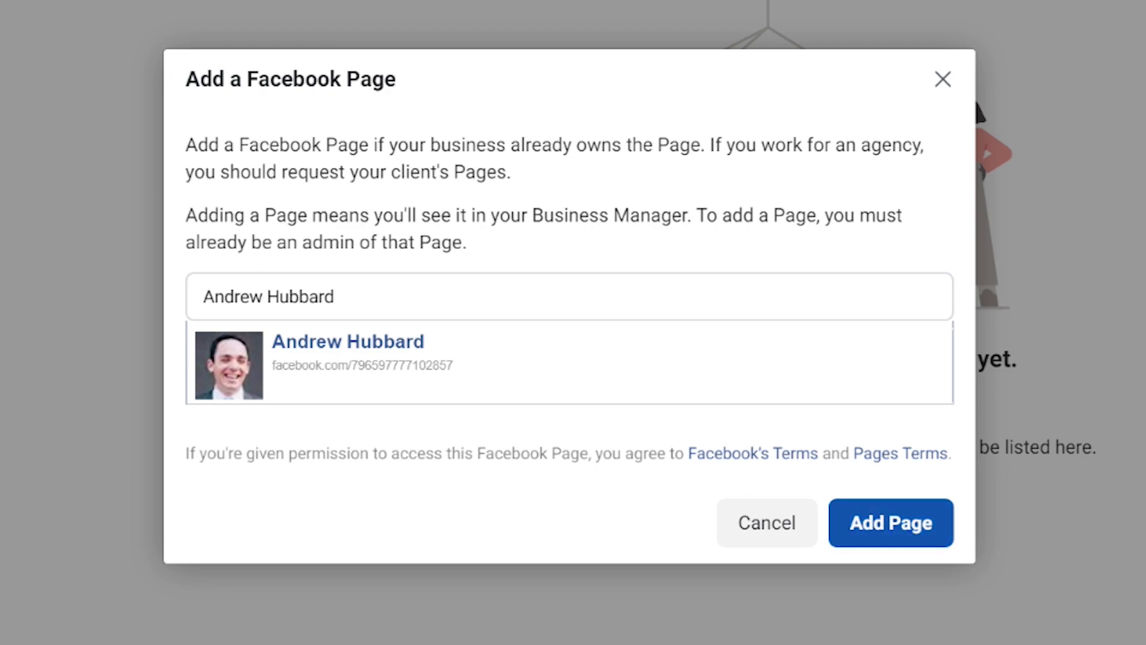
click(891, 524)
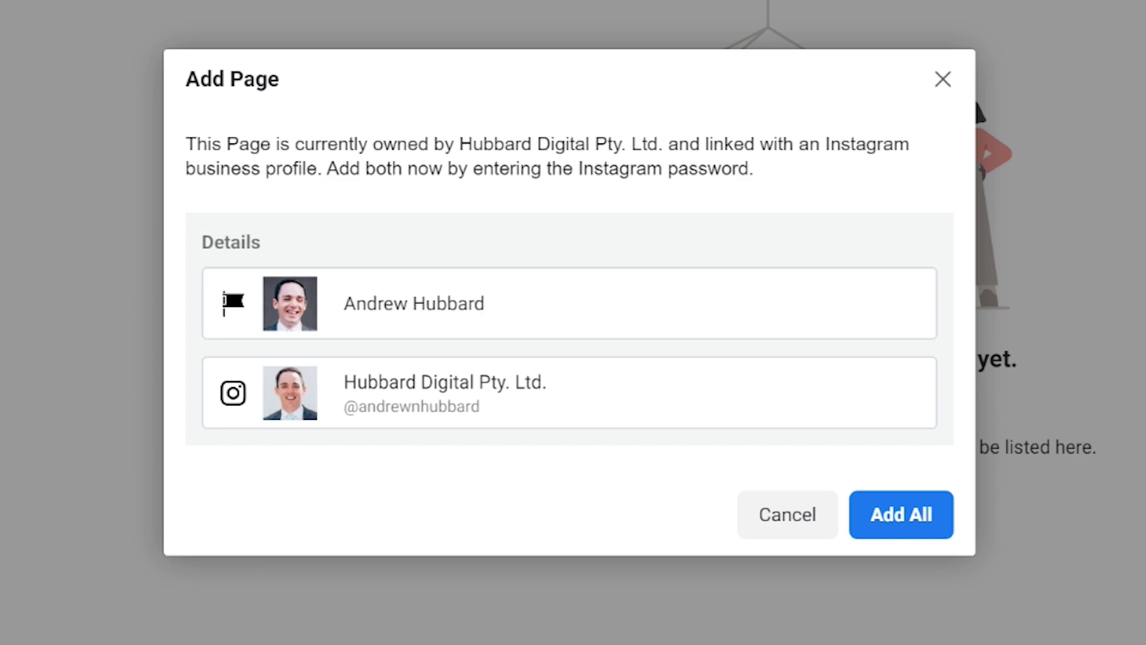
click(901, 515)
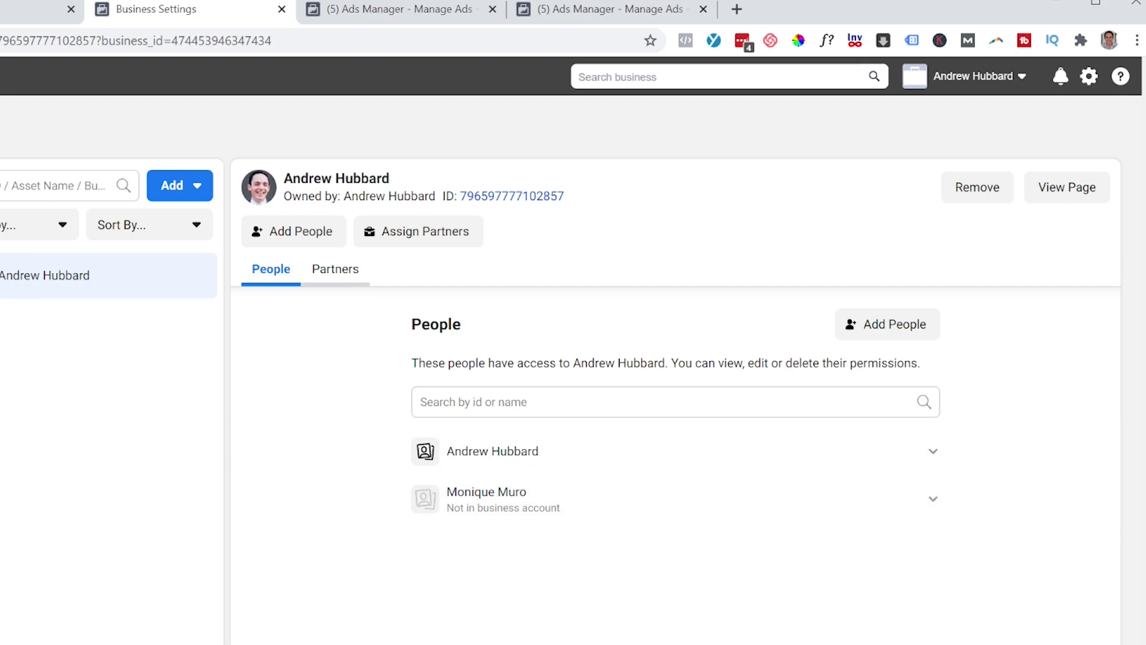
Check the added Page's people and partners, and examine the Page permissions offered when adding people without assigning anyone
click(335, 269)
click(271, 268)
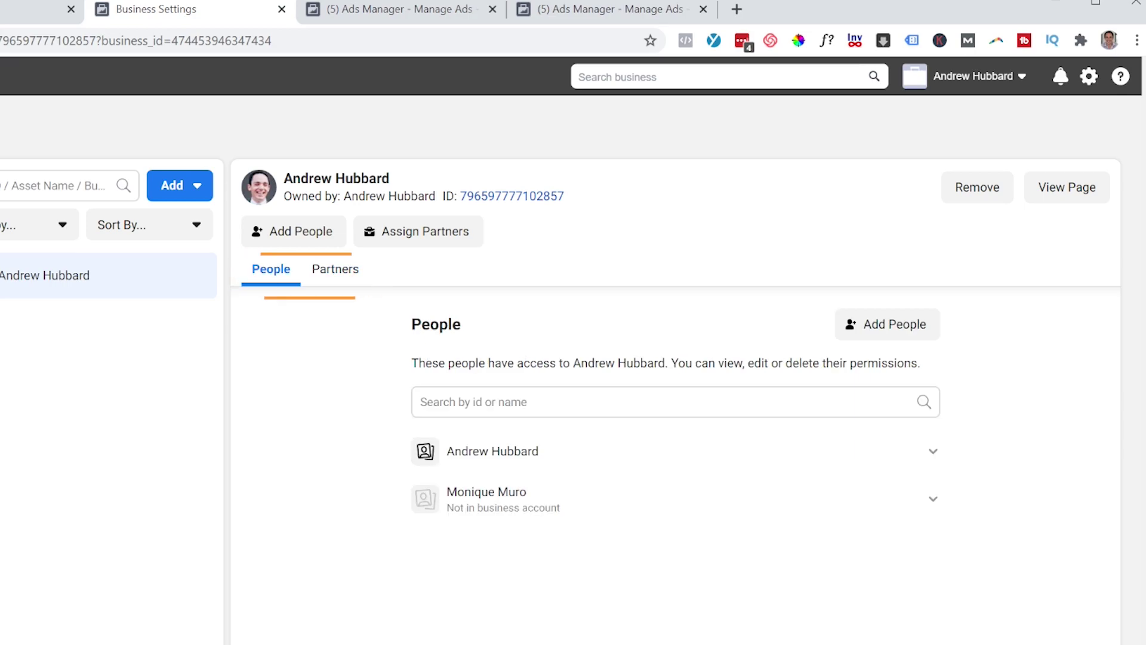
click(887, 325)
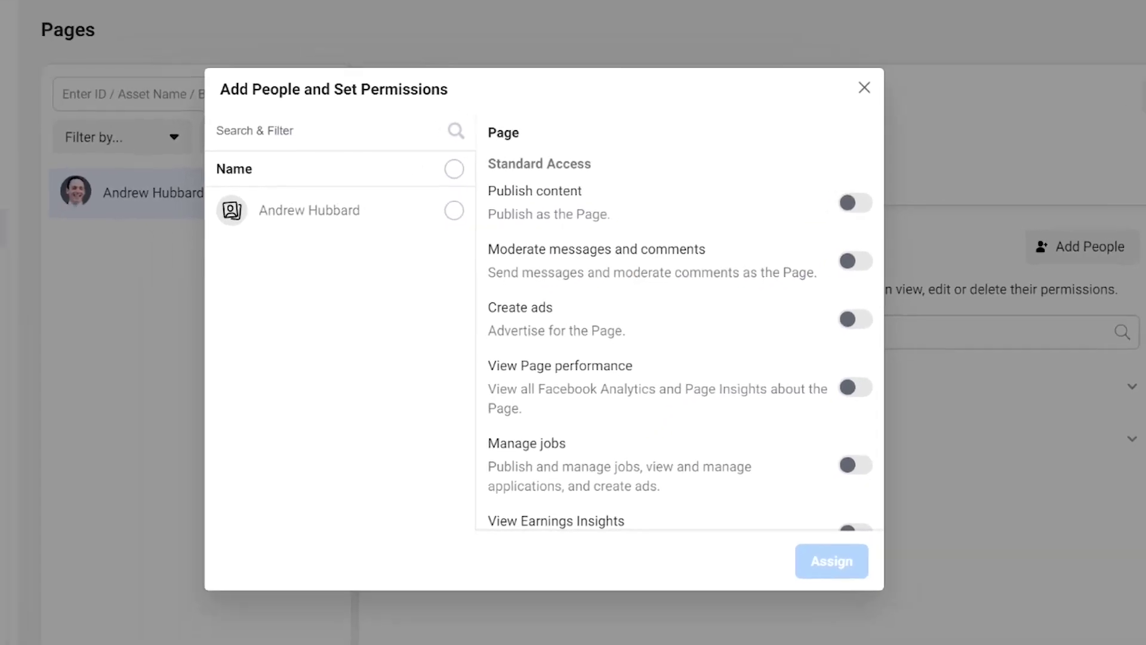
scroll(680, 322, down, 3)
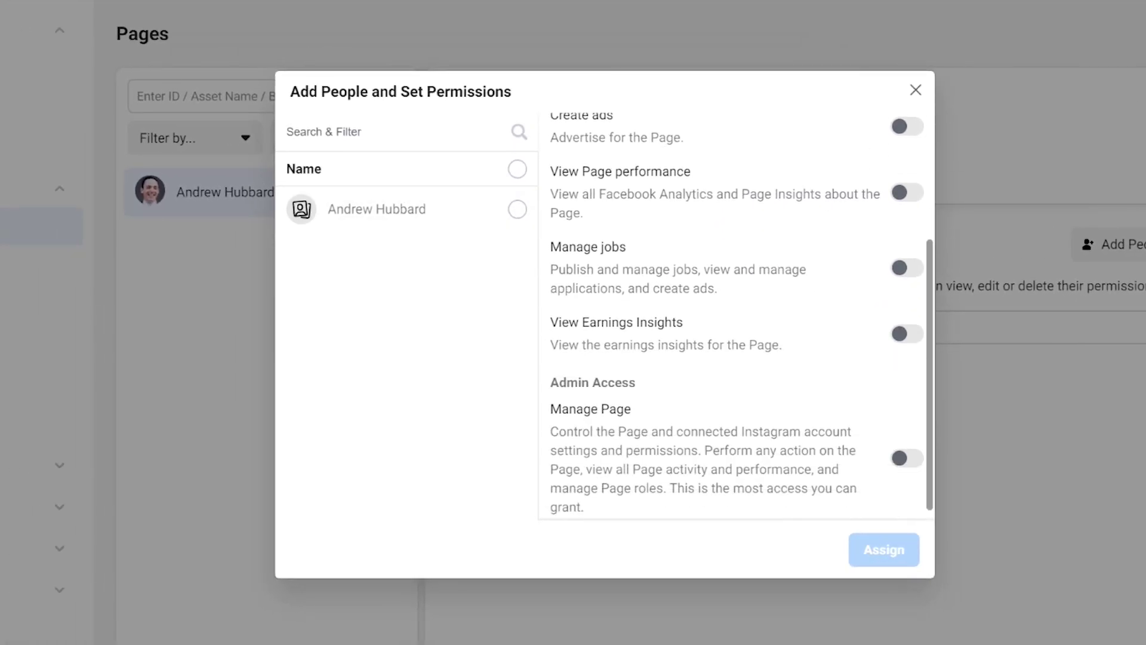
scroll(681, 322, up, 3)
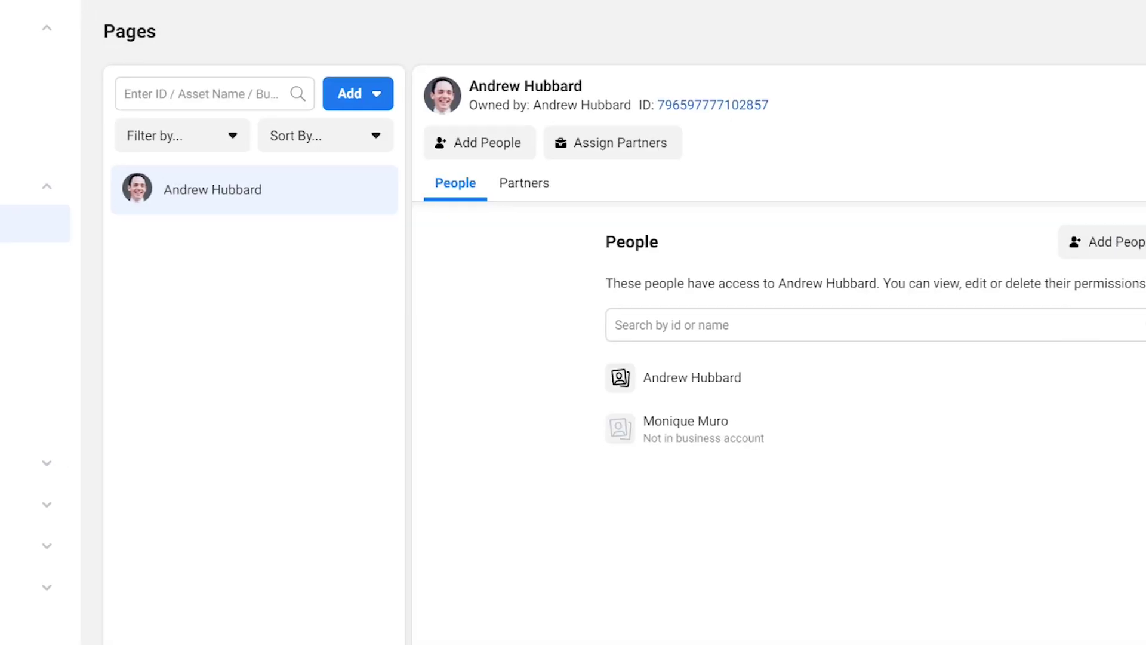
Review the standard and admin access permissions of the first person listed on the Page
click(937, 333)
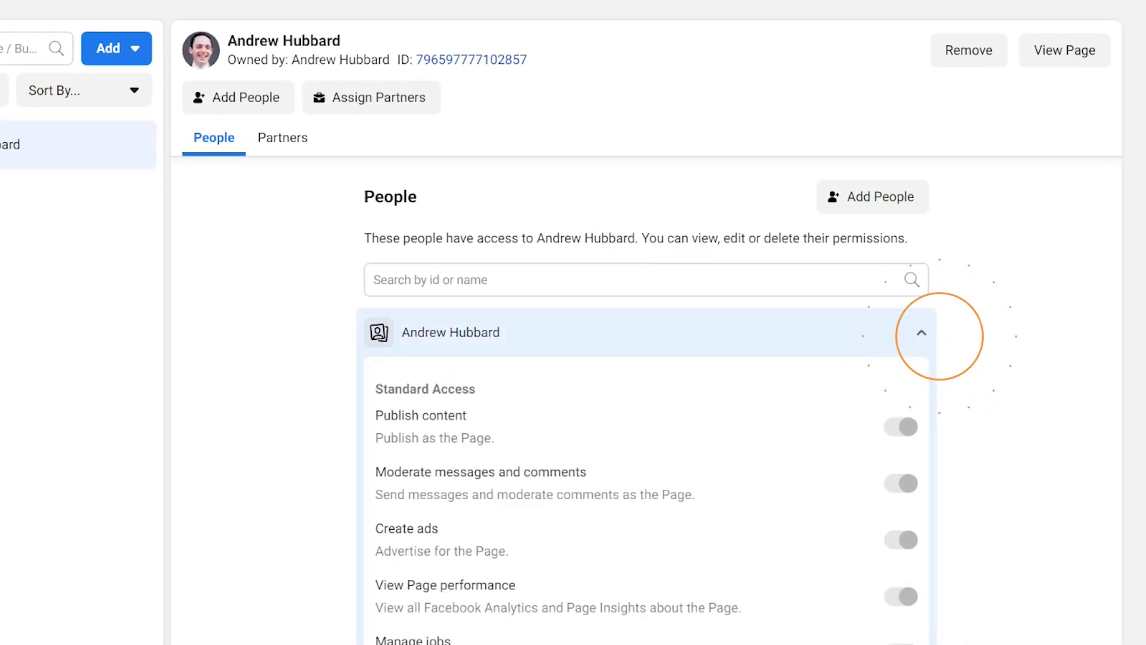
scroll(644, 388, down, 3)
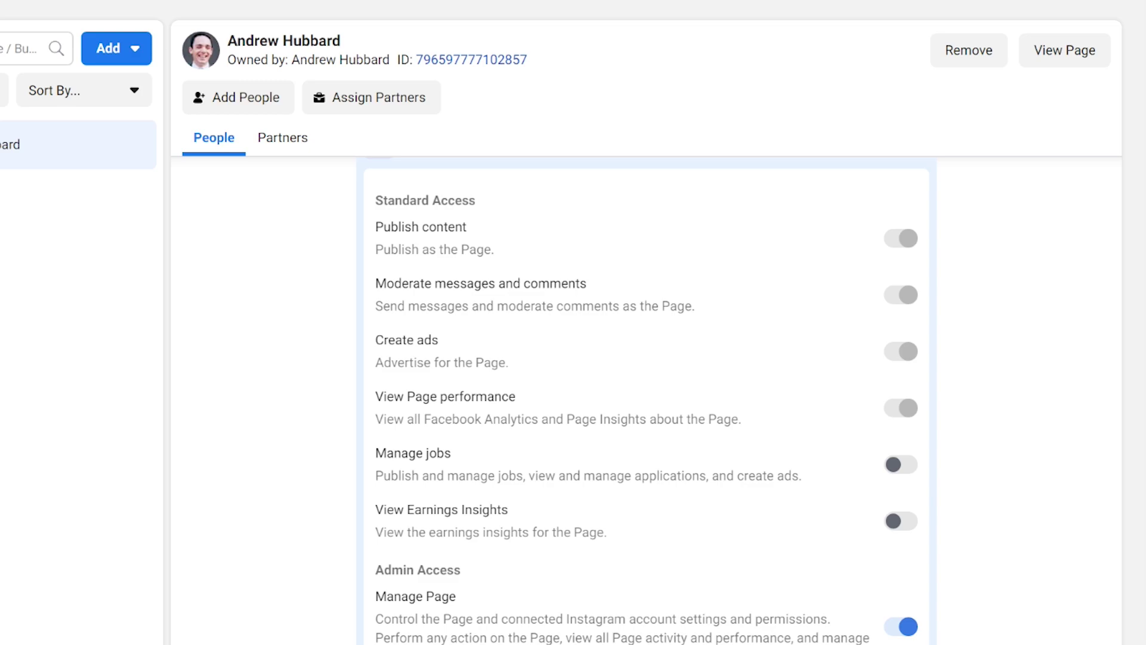
scroll(645, 389, up, 3)
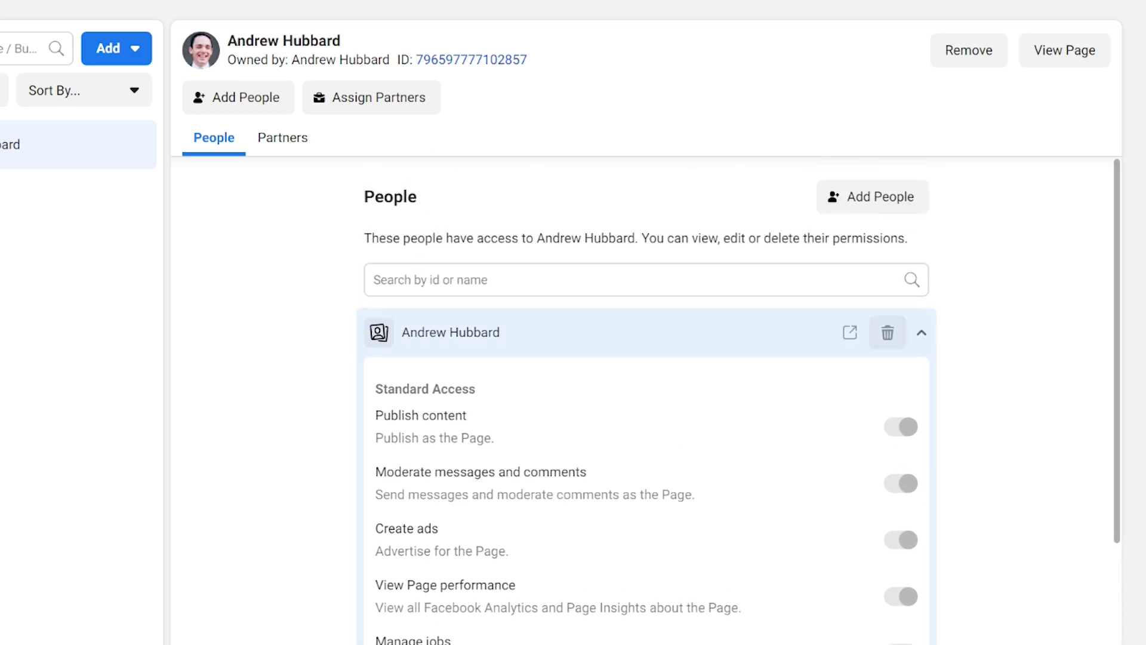
click(780, 330)
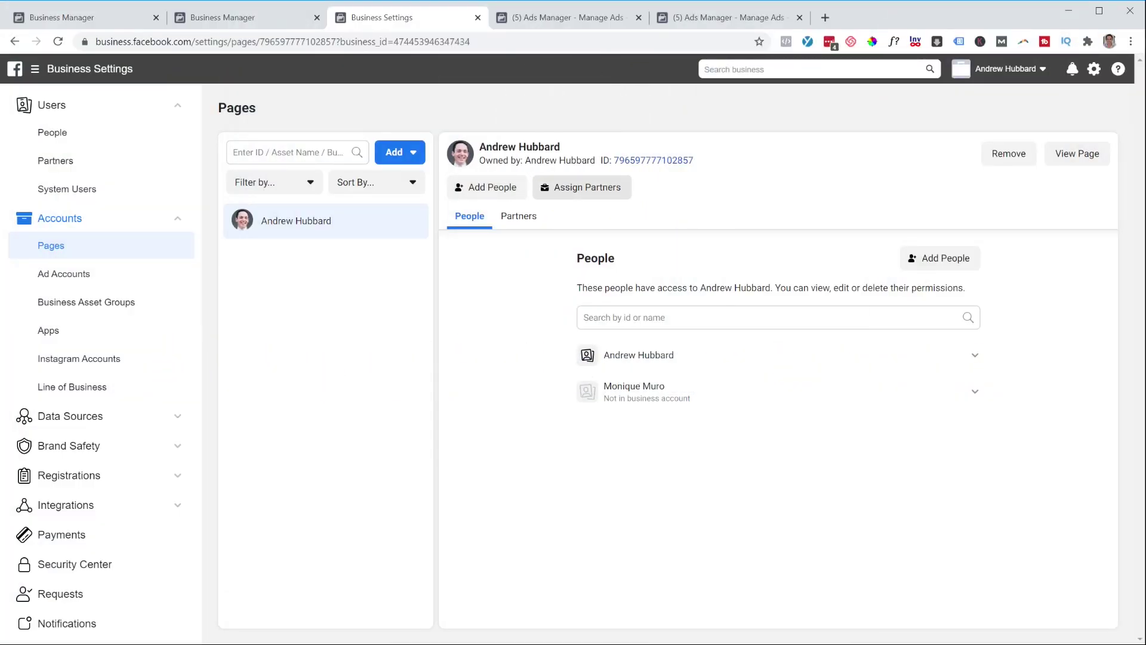
Go to the business's Instagram accounts, view the option to connect another account, and check the existing account's connected assets and partners
click(79, 359)
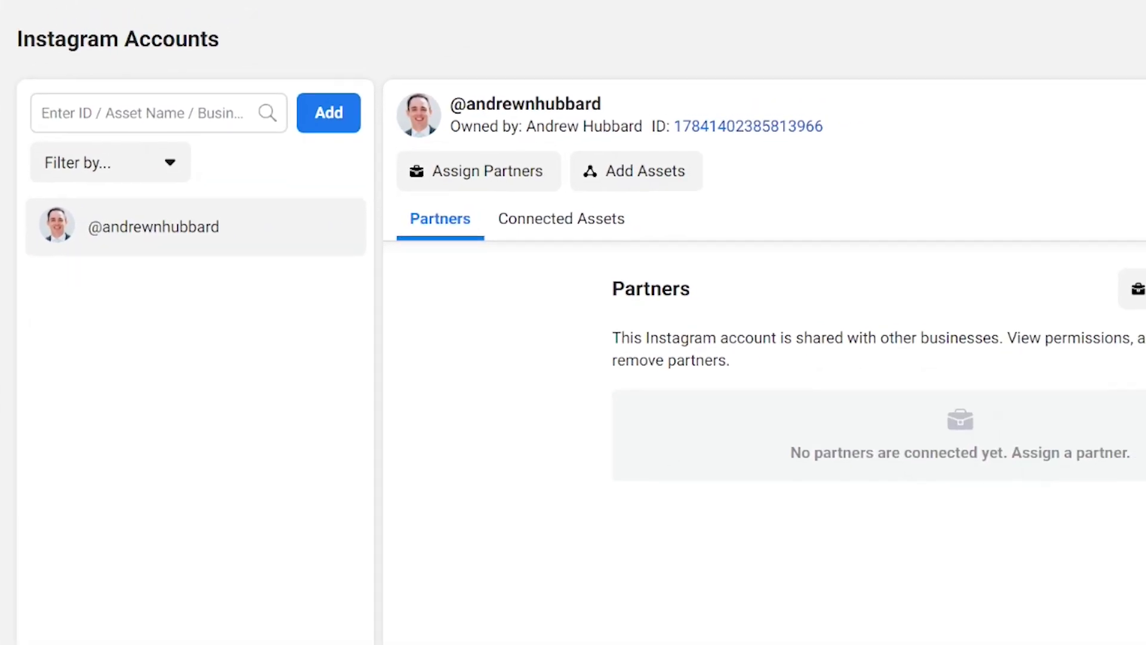
click(329, 112)
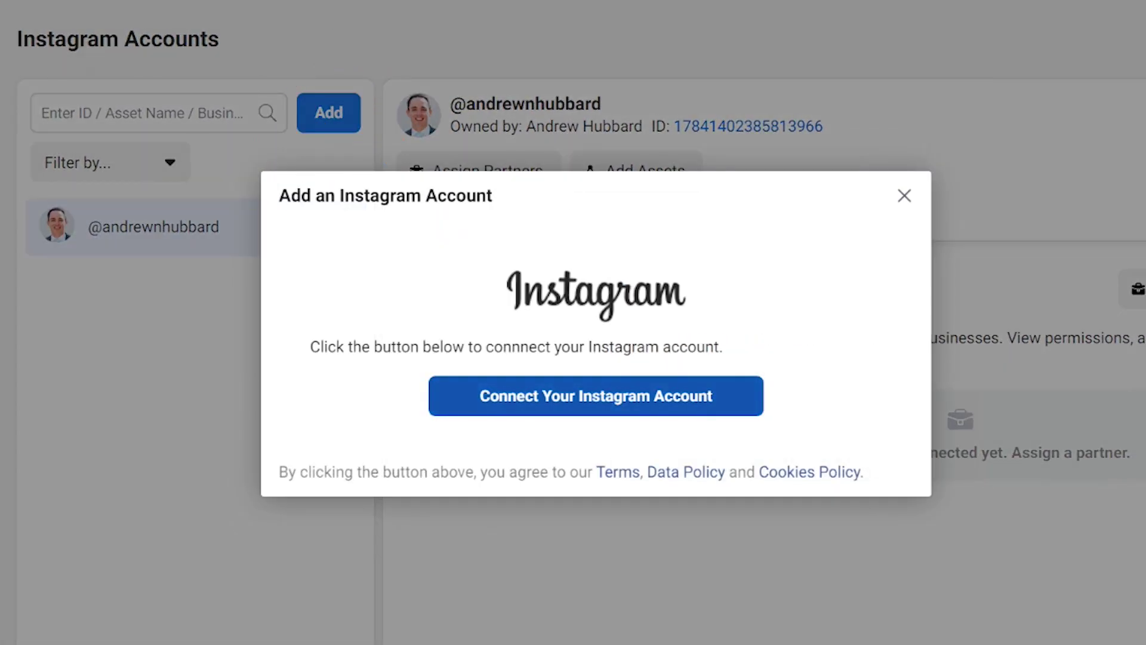
click(588, 394)
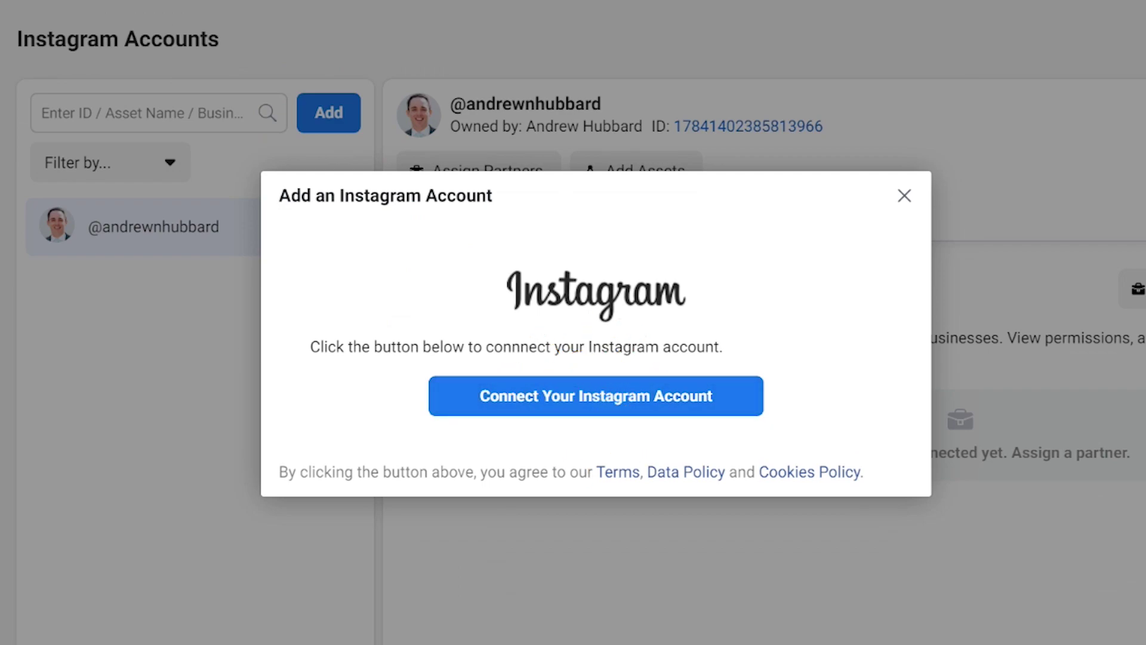
click(588, 396)
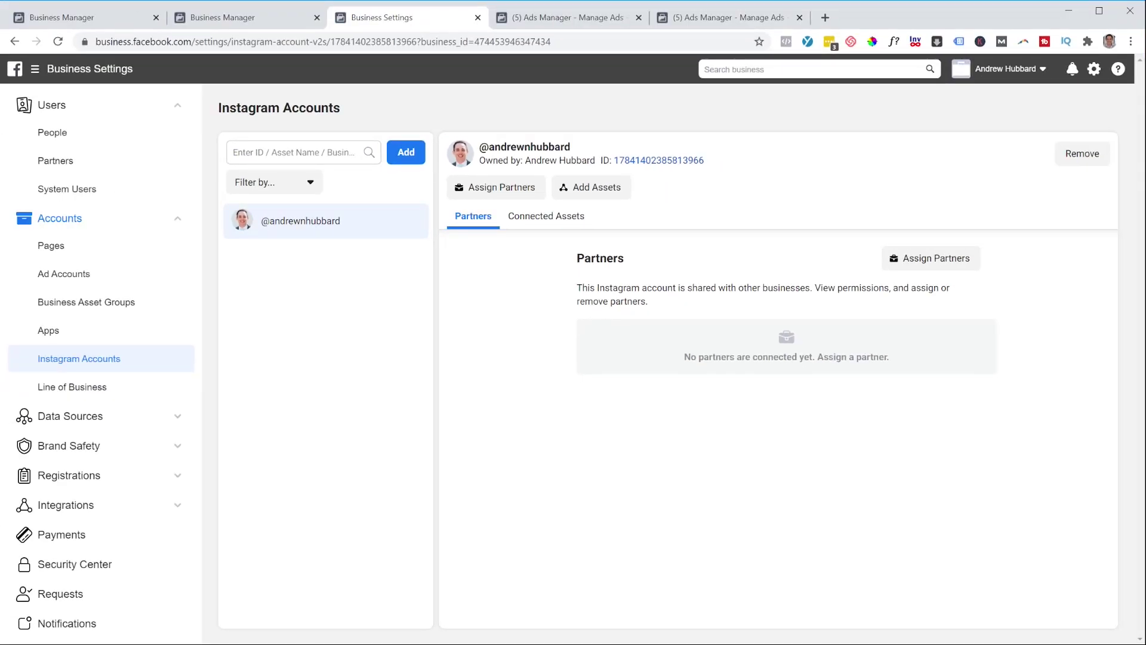
click(545, 216)
click(474, 216)
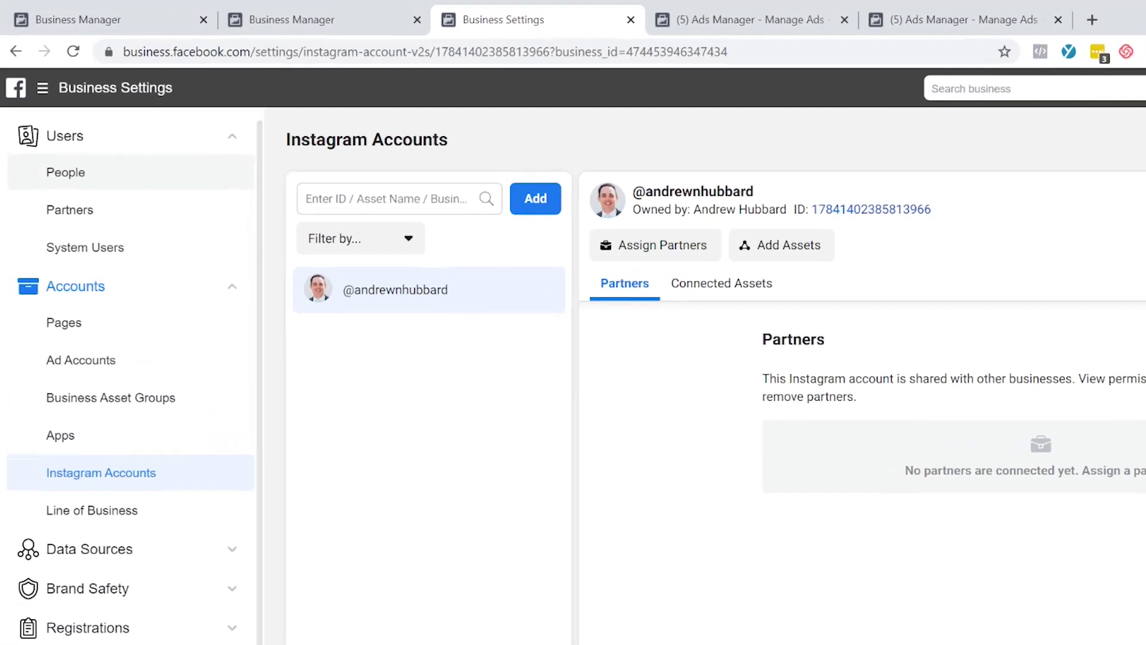
Go to the business's people and examine the invitation's employee, admin and advanced role options without inviting anyone
click(69, 183)
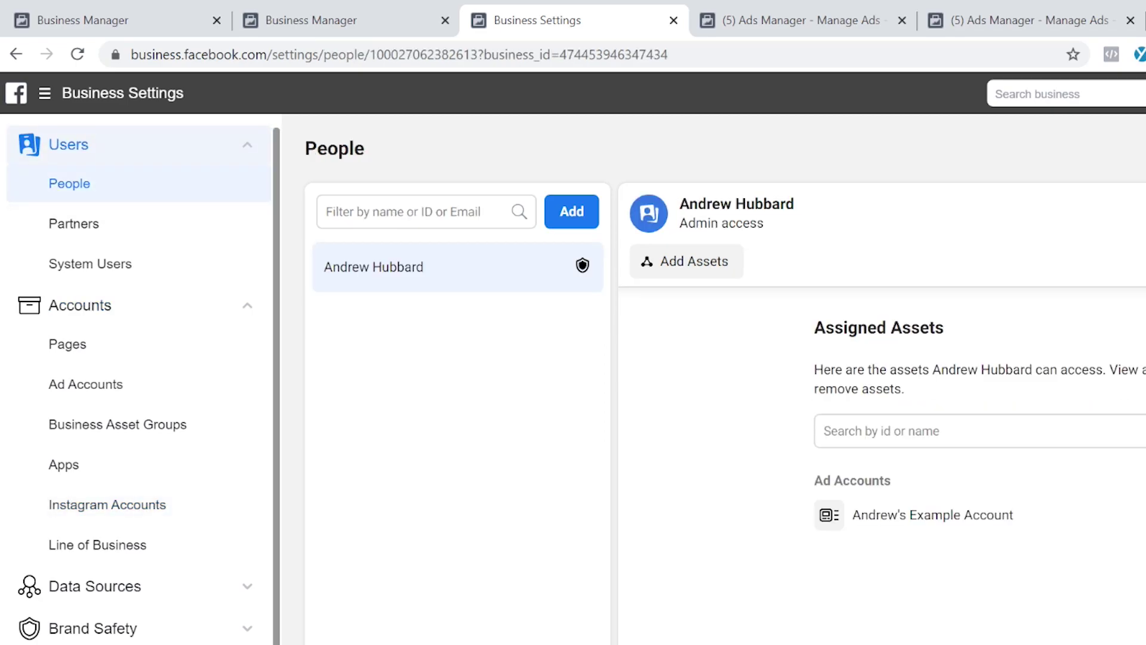
click(571, 212)
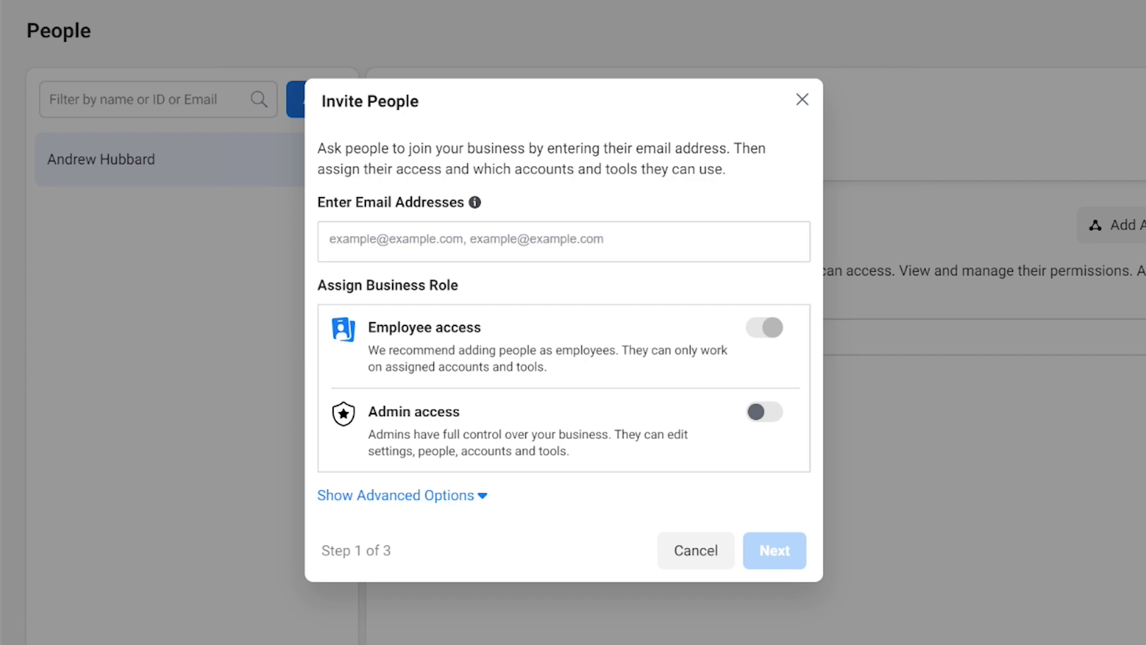
click(477, 495)
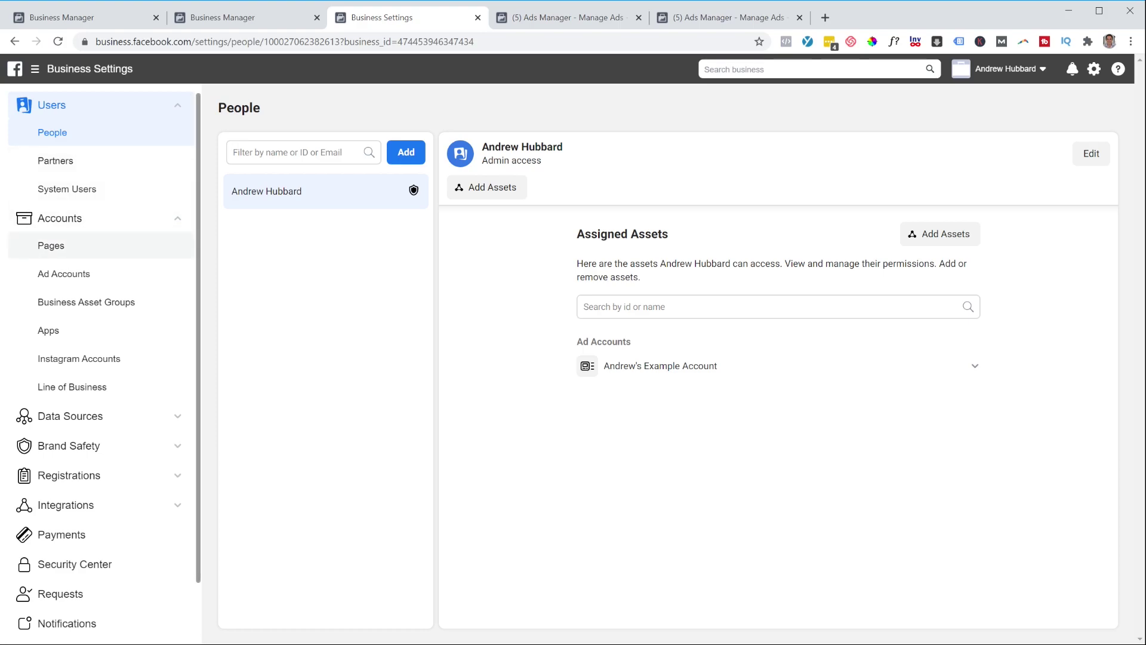
Return to the business's Page and view how listed people are selected for Page permissions, without assigning anyone
click(51, 245)
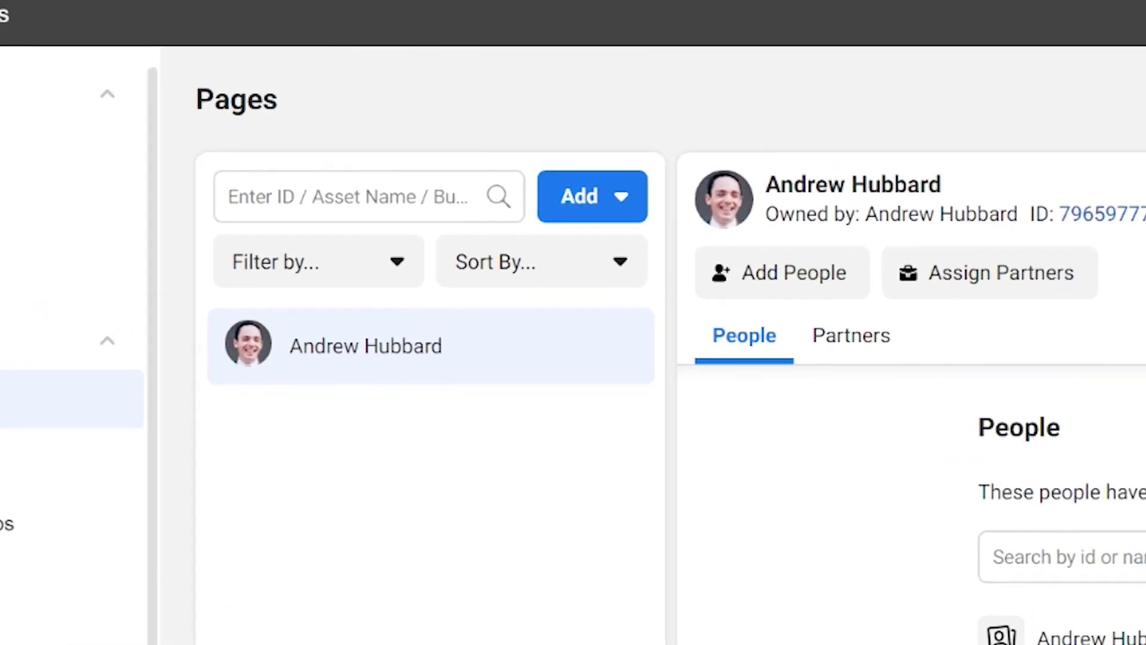
click(914, 177)
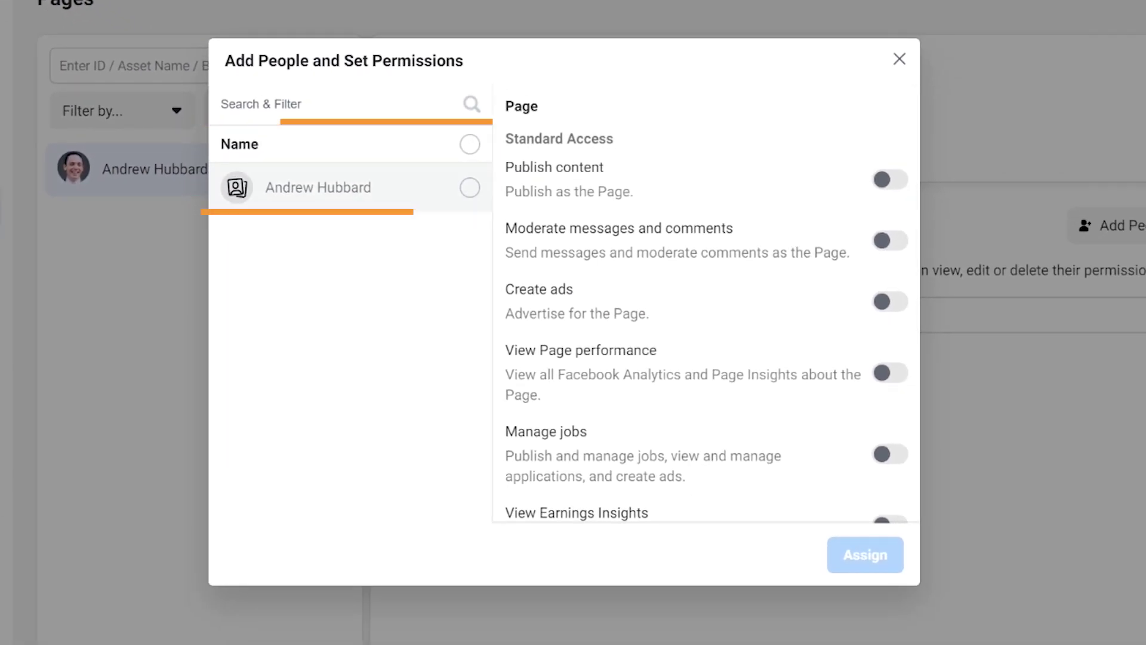
click(470, 144)
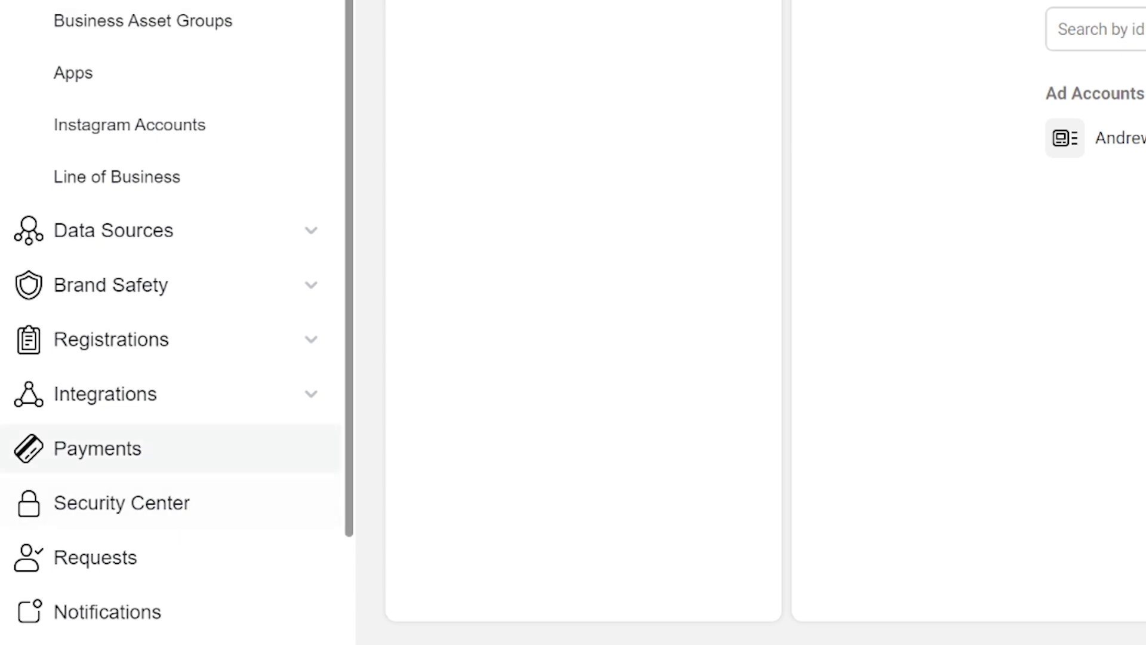
Open the Business Info settings and review the legal name, address, phone, website and tax ID entries under Business Details
scroll(167, 388, down, 2)
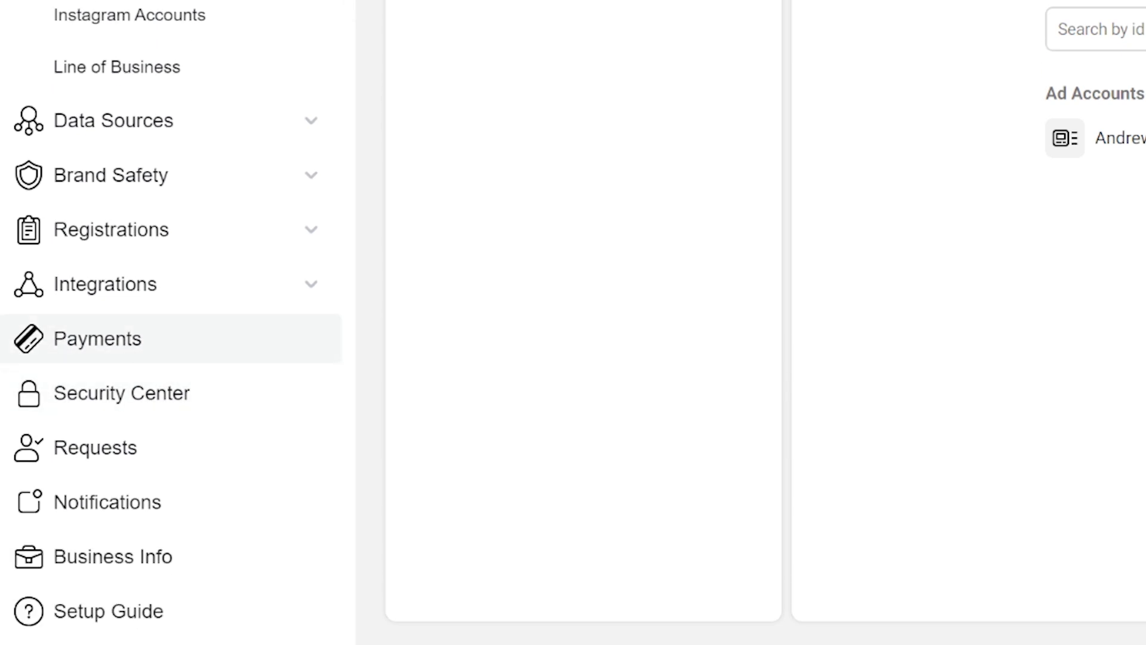
click(128, 558)
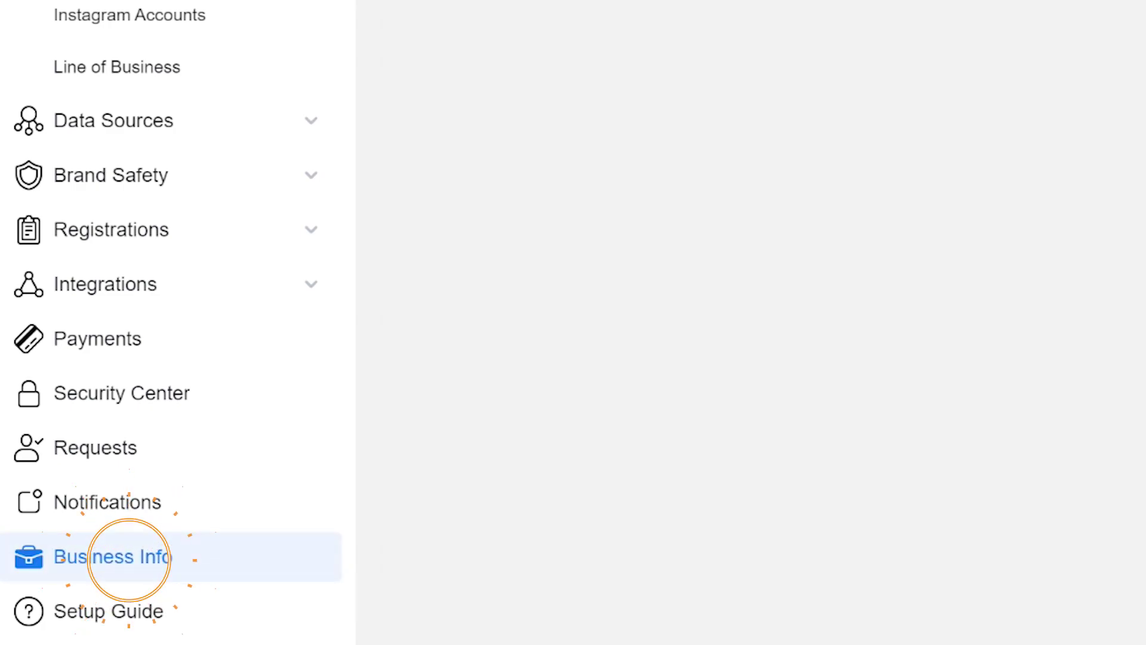
scroll(663, 358, down, 1)
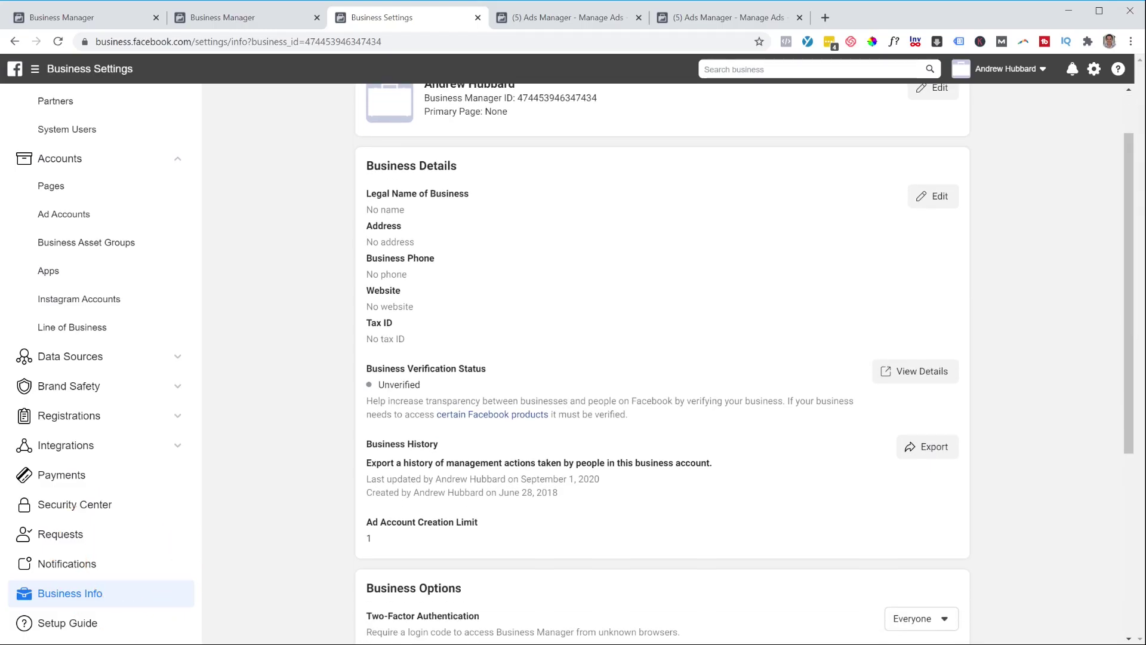
drag(407, 339, 391, 194)
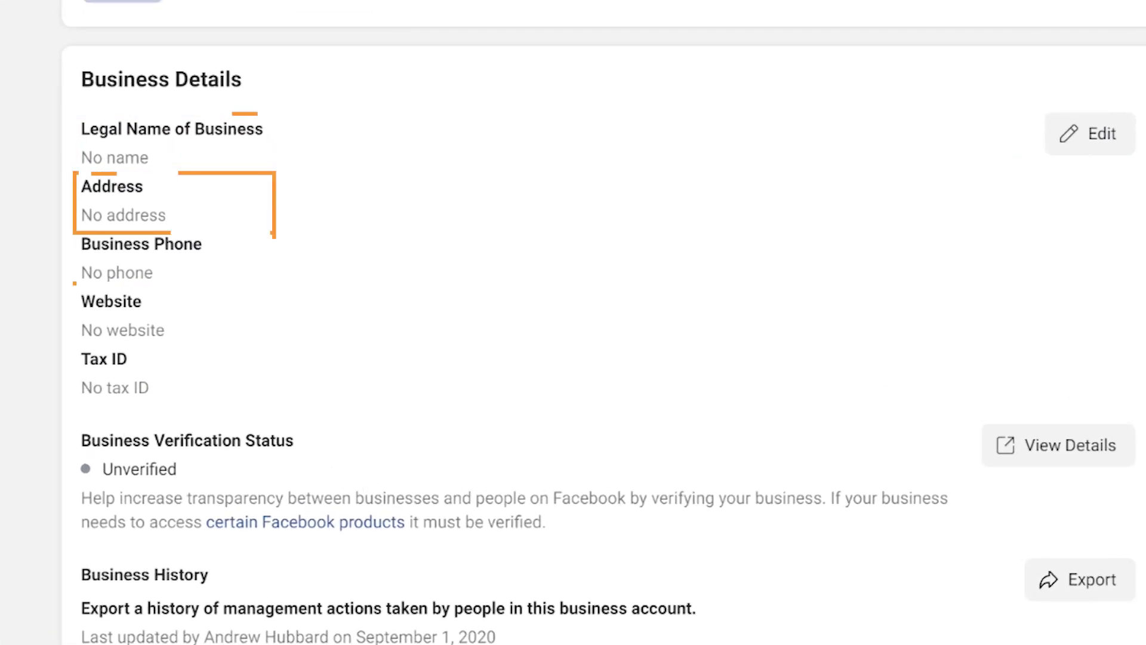
Open the business details for editing and examine the fields, including Website and Tax ID (optional), without saving anything
click(1090, 133)
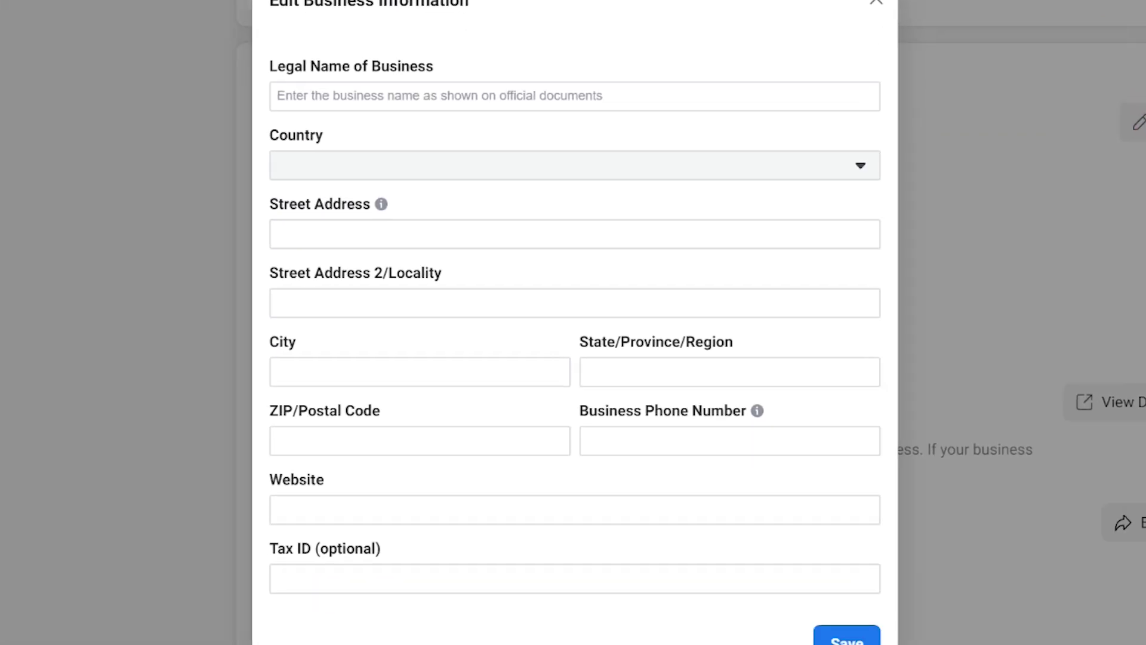
click(575, 579)
click(575, 510)
drag(430, 549, 286, 549)
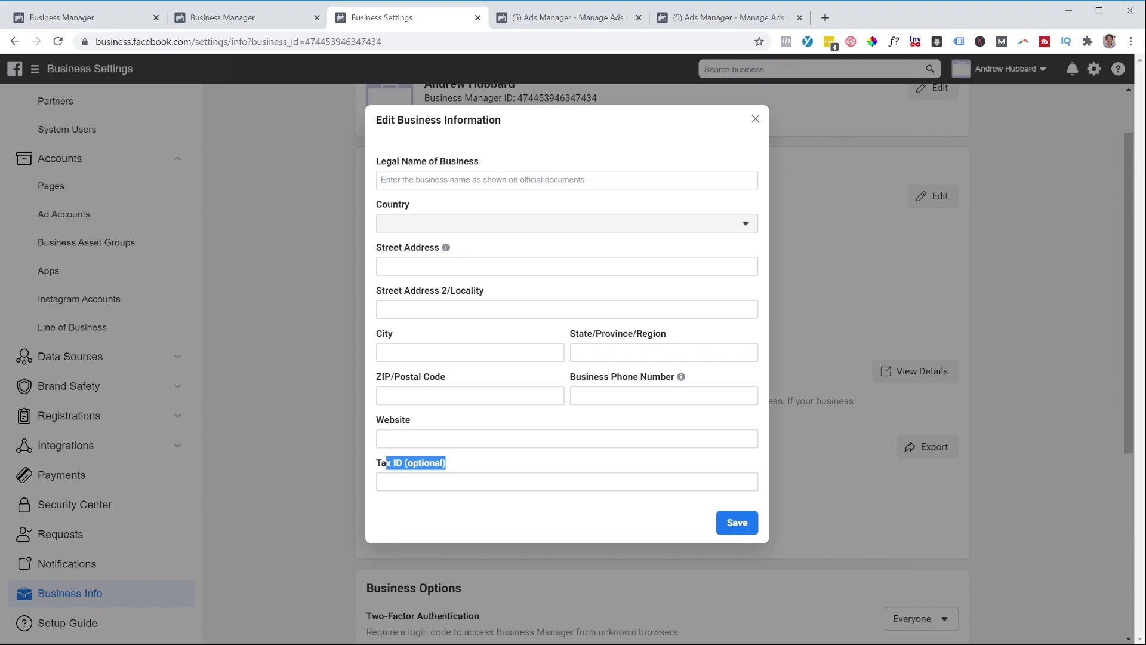
click(447, 464)
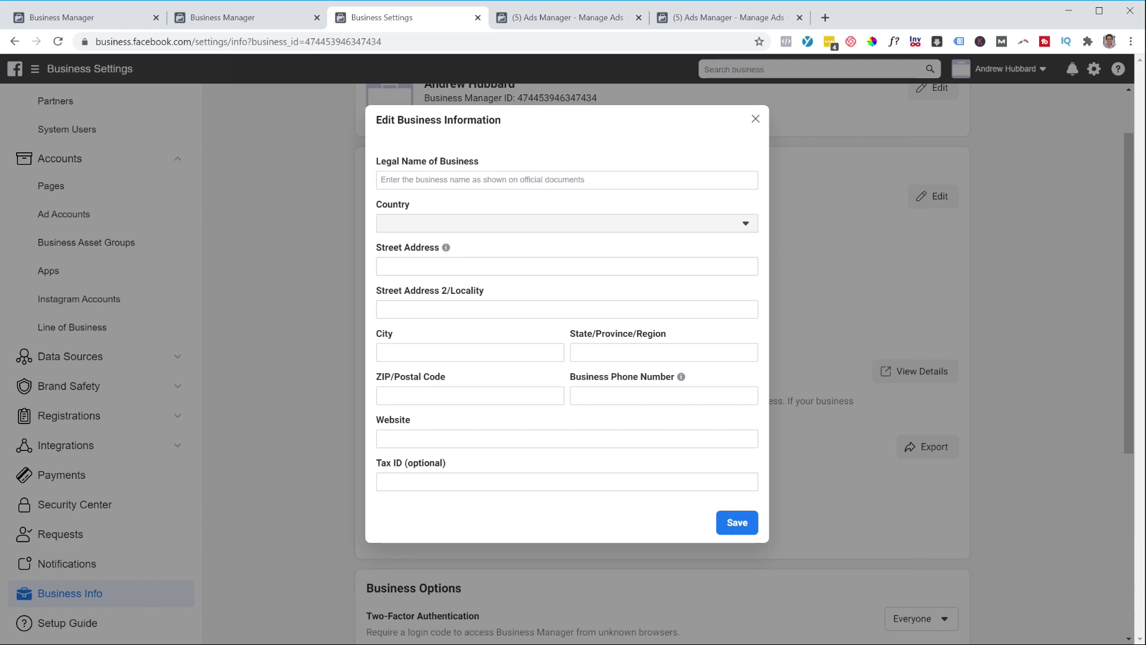
click(454, 482)
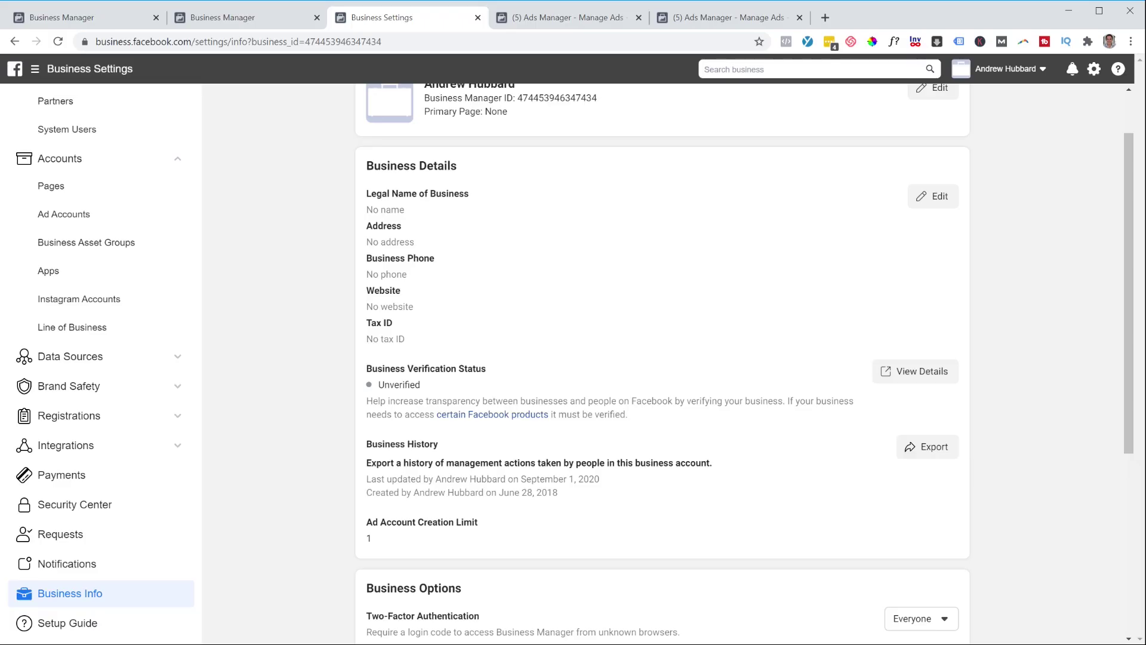
Review the Business Options under Business Info, including Two-Factor Authentication and Pages and Notifications, along with the My Info section
scroll(662, 363, down, 1)
scroll(663, 363, down, 1)
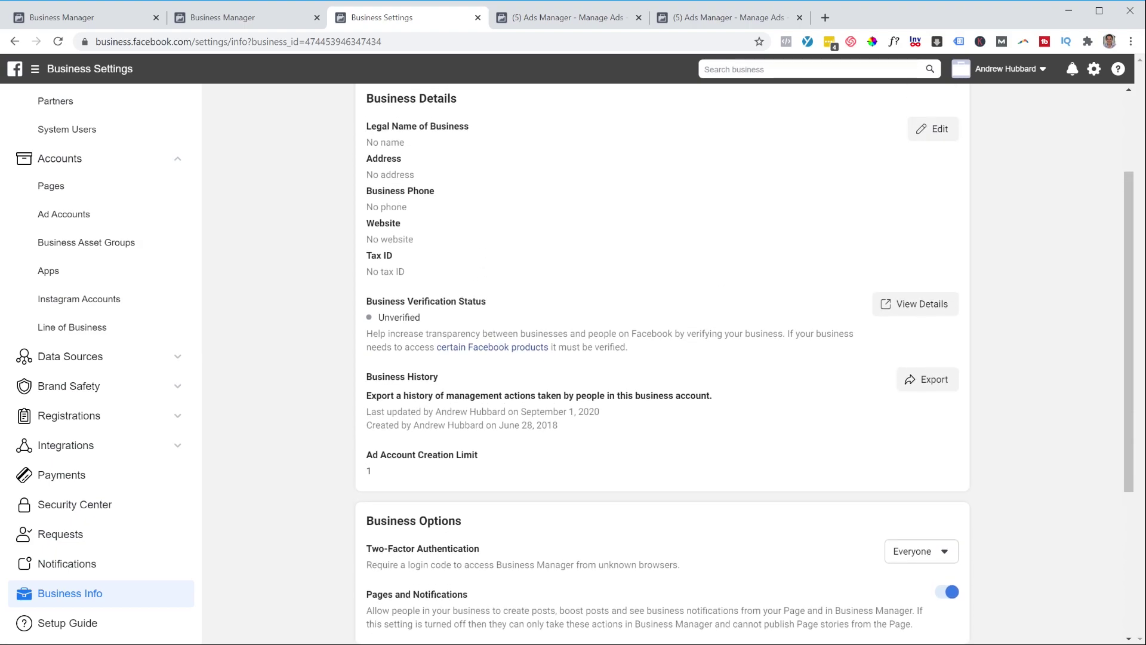
scroll(663, 363, down, 1)
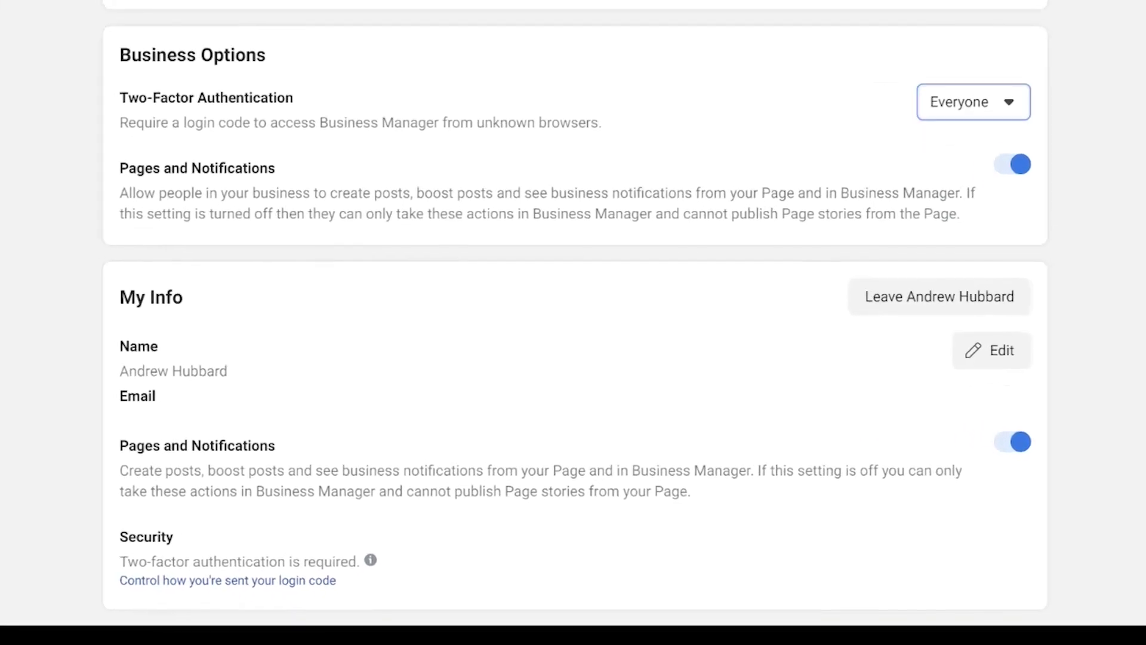
click(945, 481)
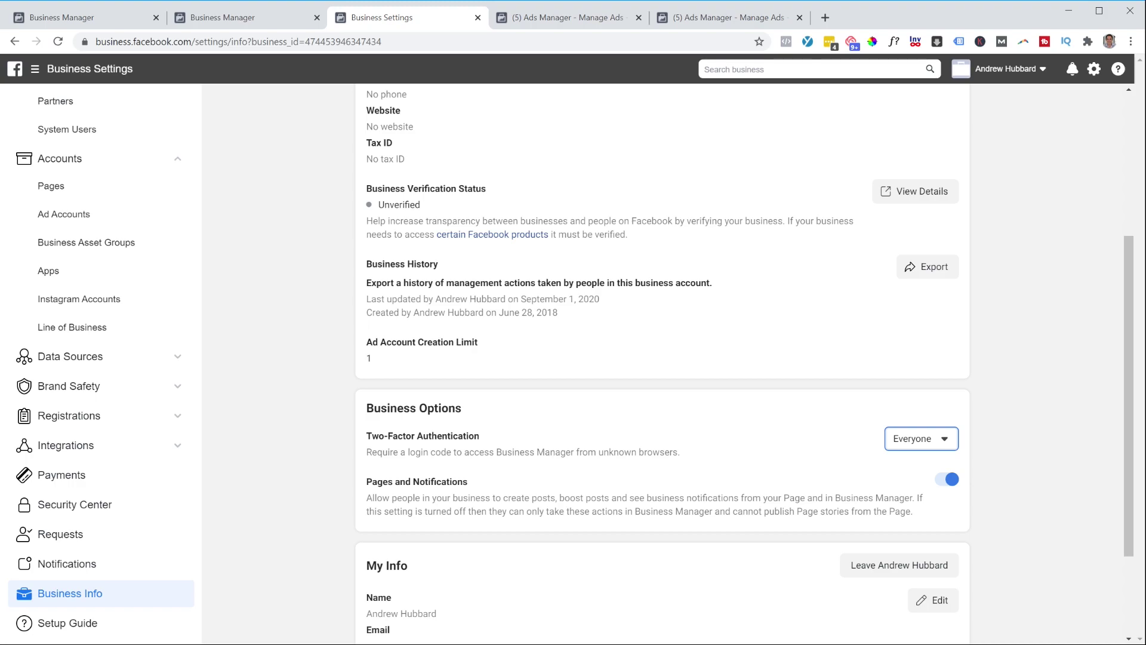
View the ad account in Ads Manager and the Facebook Page from the Business Manager home, returning to the home overview after each
scroll(663, 364, up, 4)
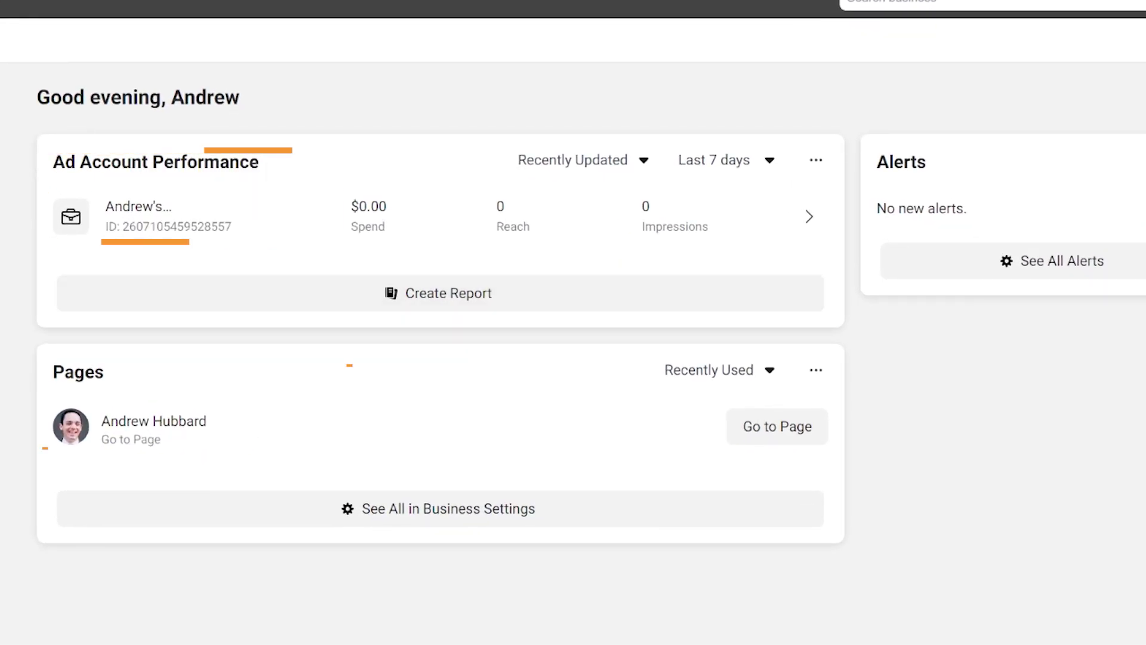
click(71, 217)
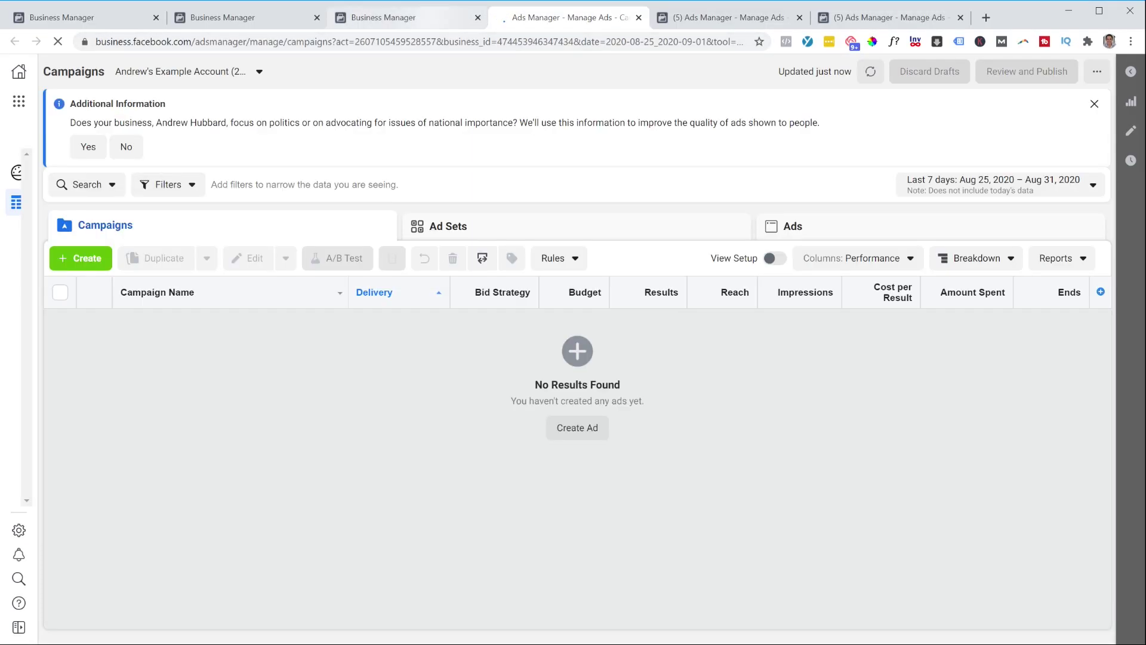
click(407, 18)
click(186, 355)
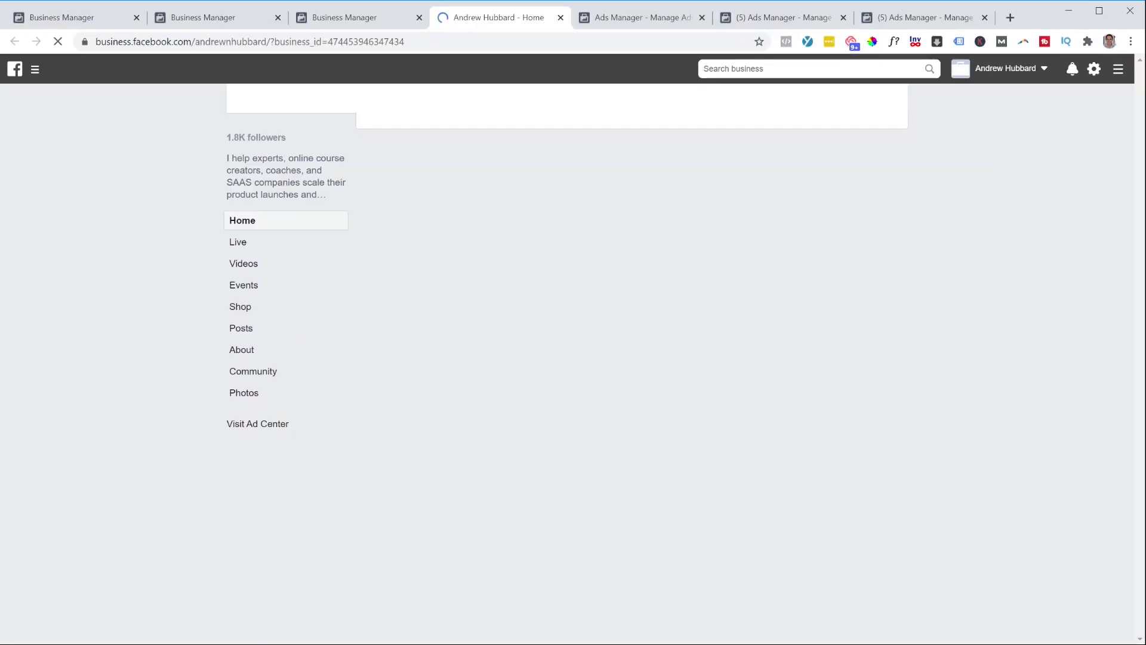
key(ctrl+shift+Tab)
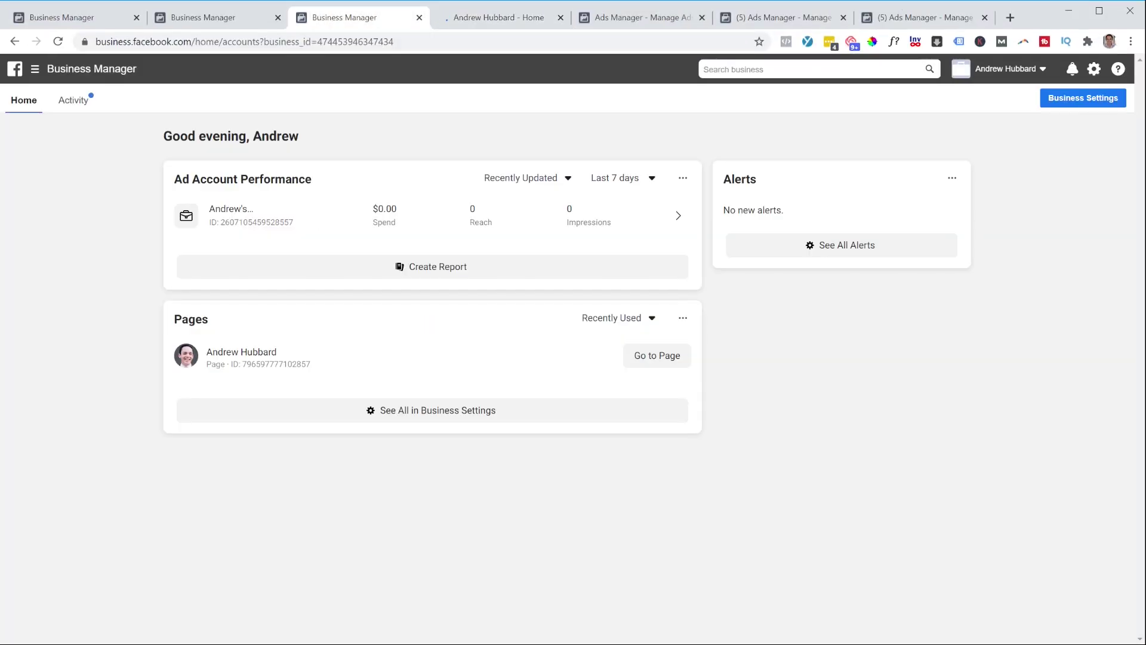